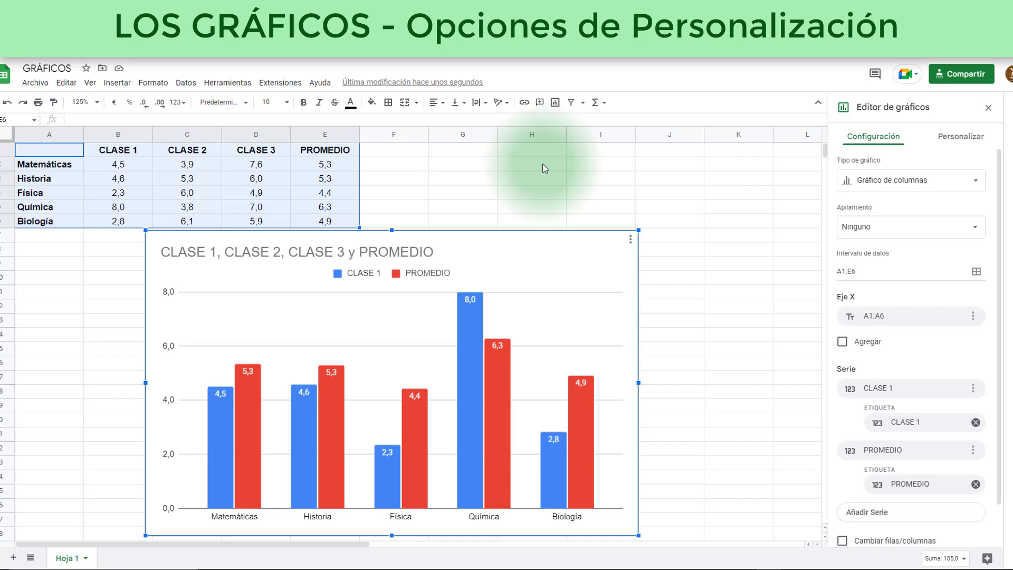
Set the column chart's background color to light yellow in its style customization options
left_click(974, 139)
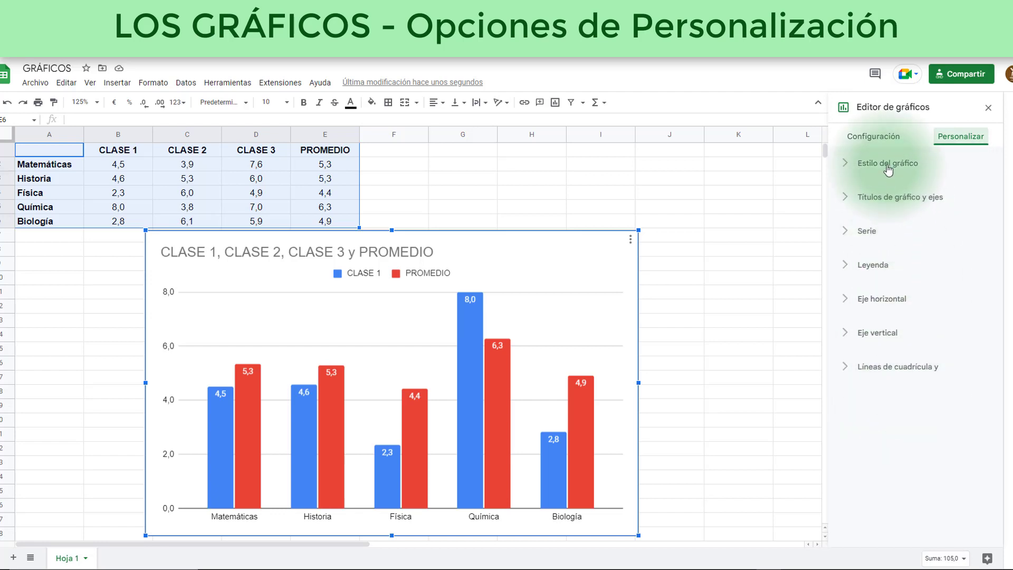
left_click(887, 165)
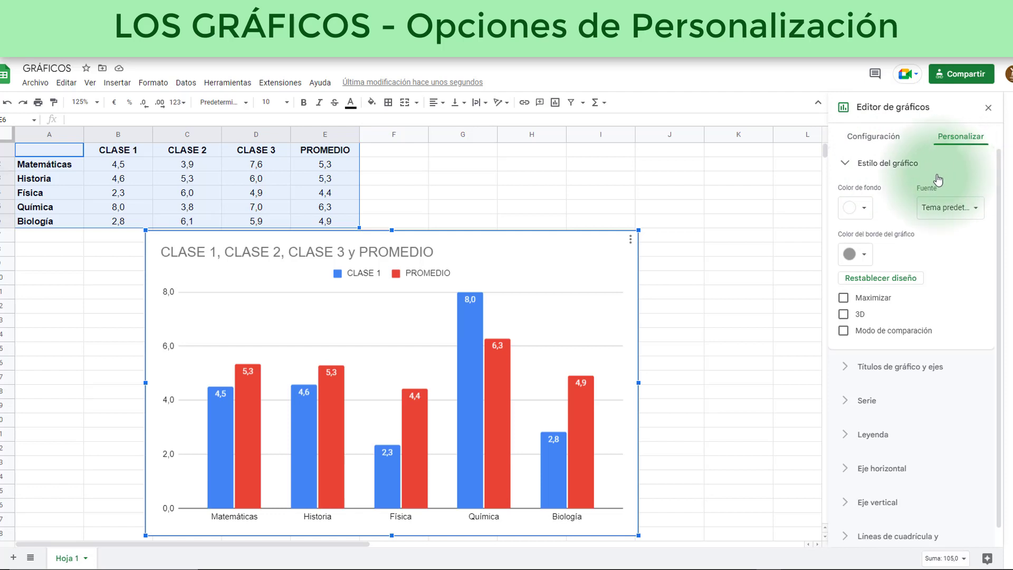
left_click(866, 211)
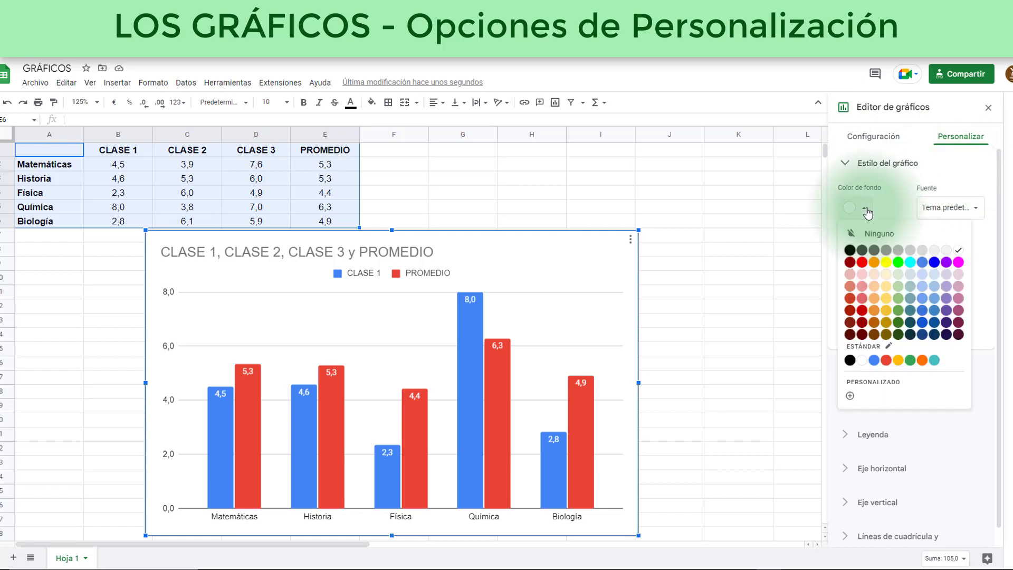
left_click(886, 275)
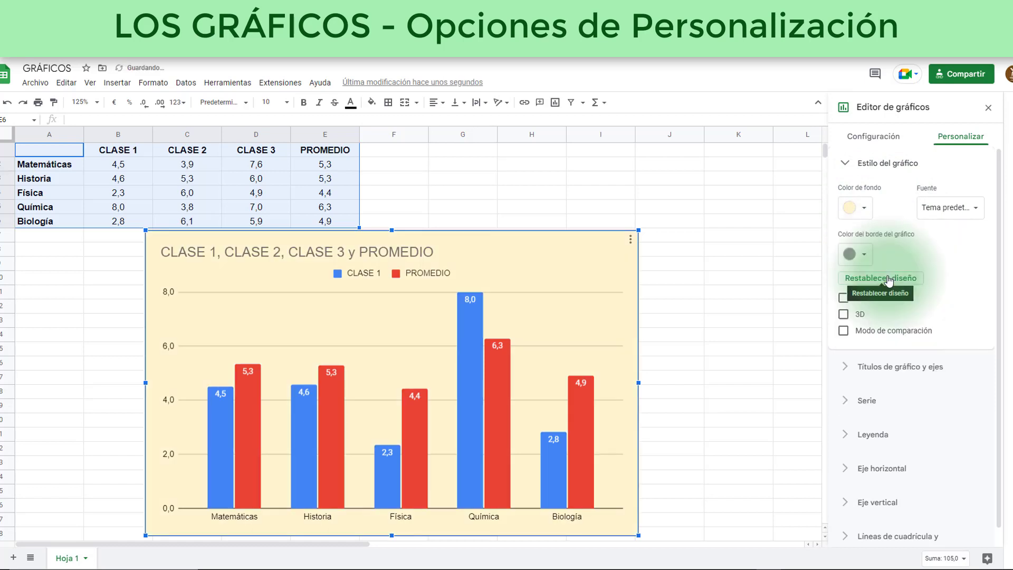
Try the Wide font on the whole chart, and settle on Georgia as the chart font
left_click(978, 210)
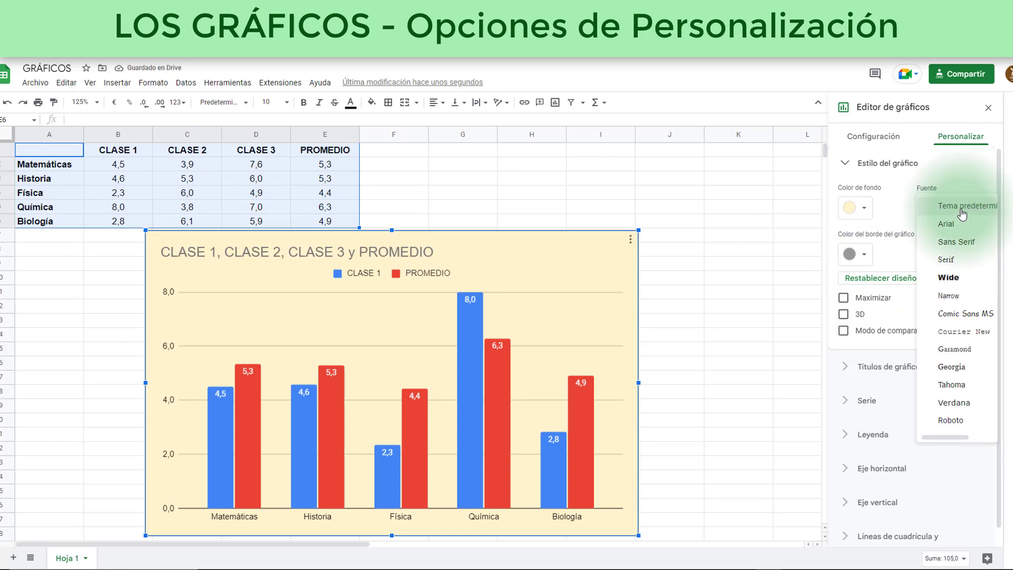
left_click(949, 278)
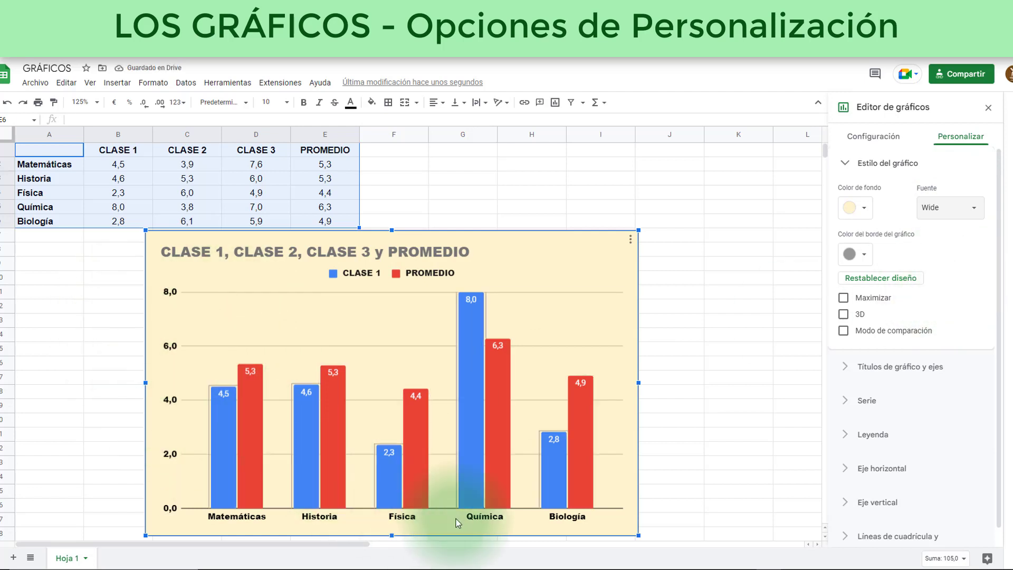
left_click(972, 208)
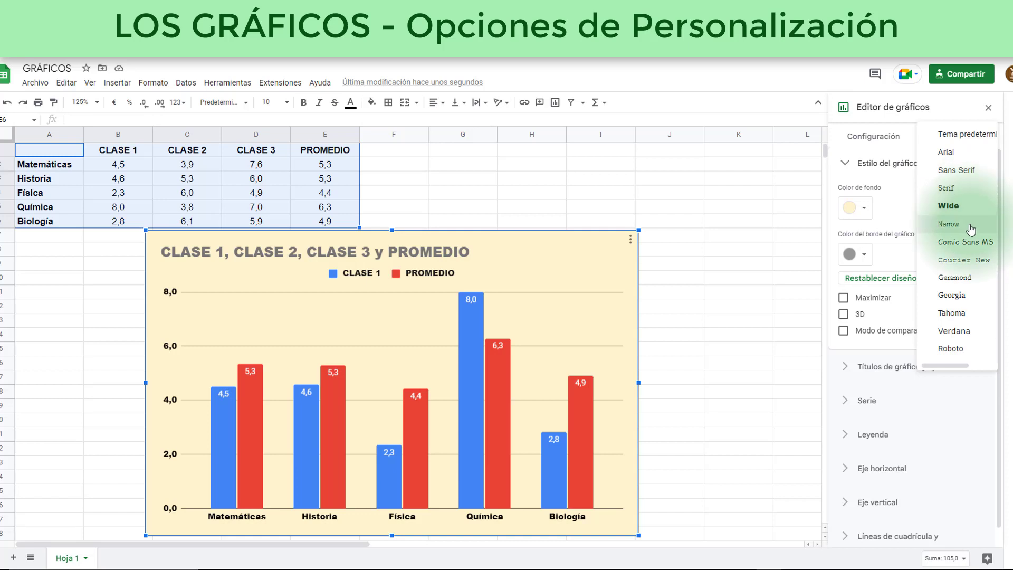
left_click(954, 294)
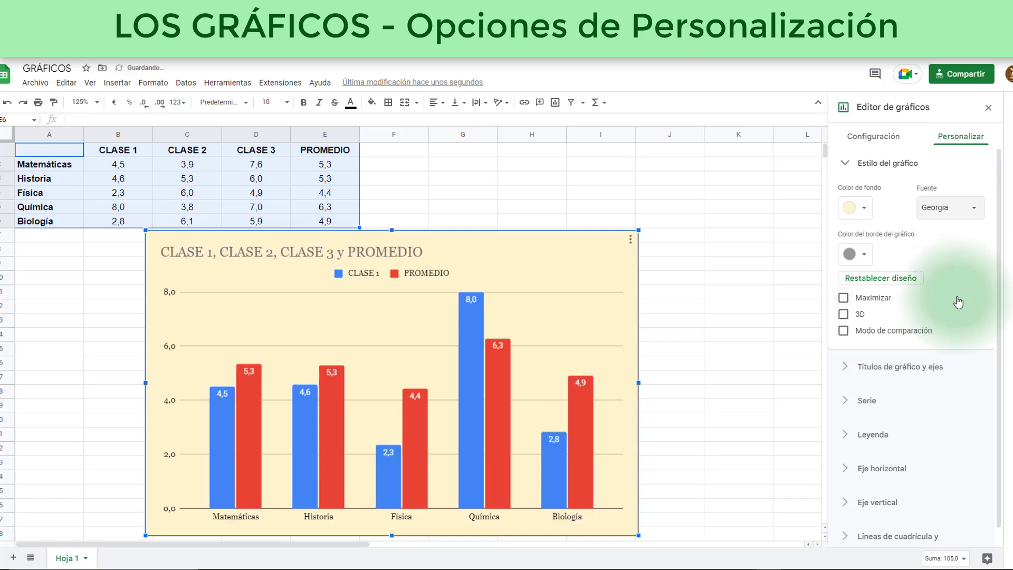
Set the chart's border color to red in the chart style settings
left_click(864, 257)
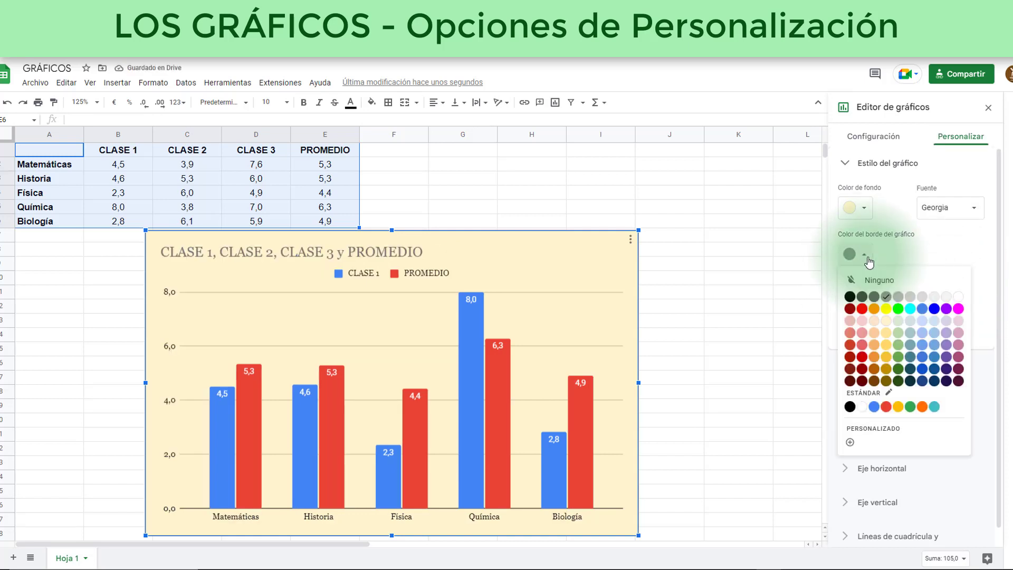
left_click(701, 197)
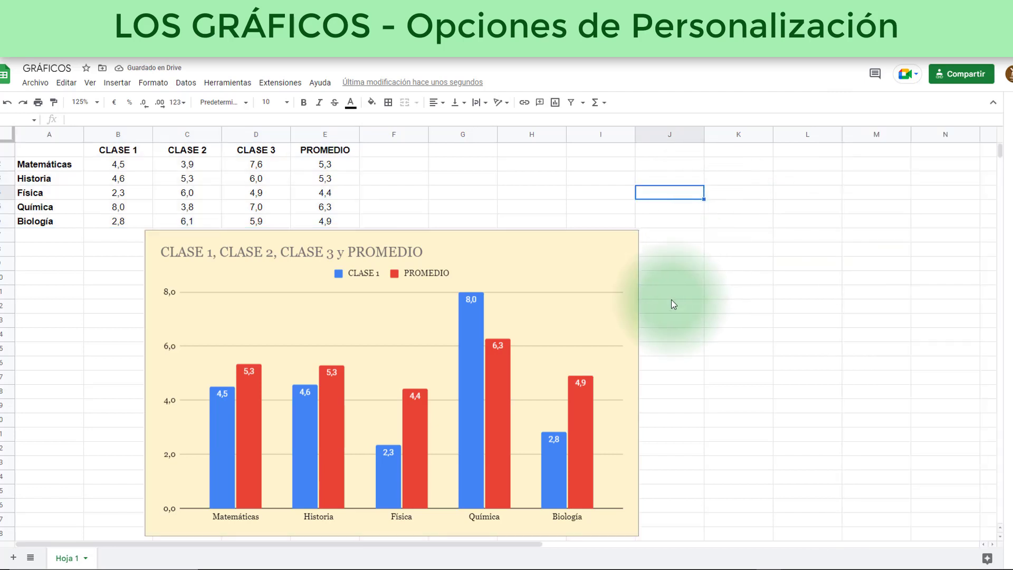
left_click(580, 244)
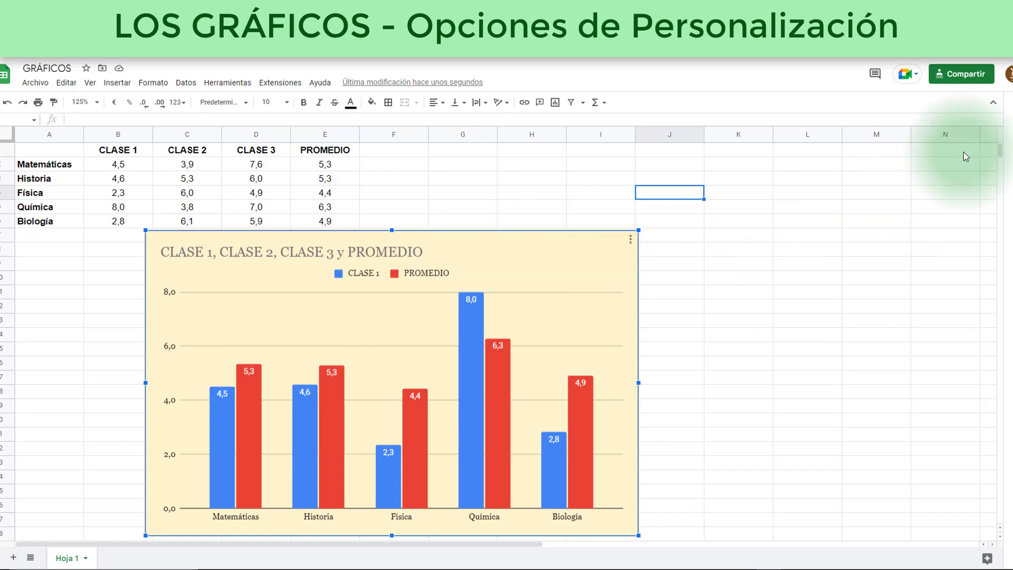
left_click(631, 243)
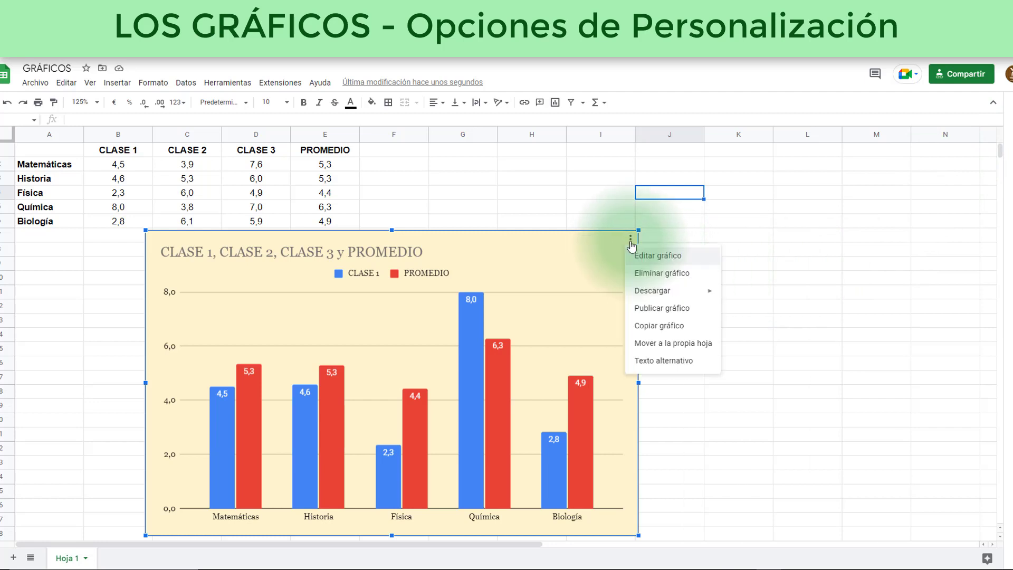
left_click(659, 255)
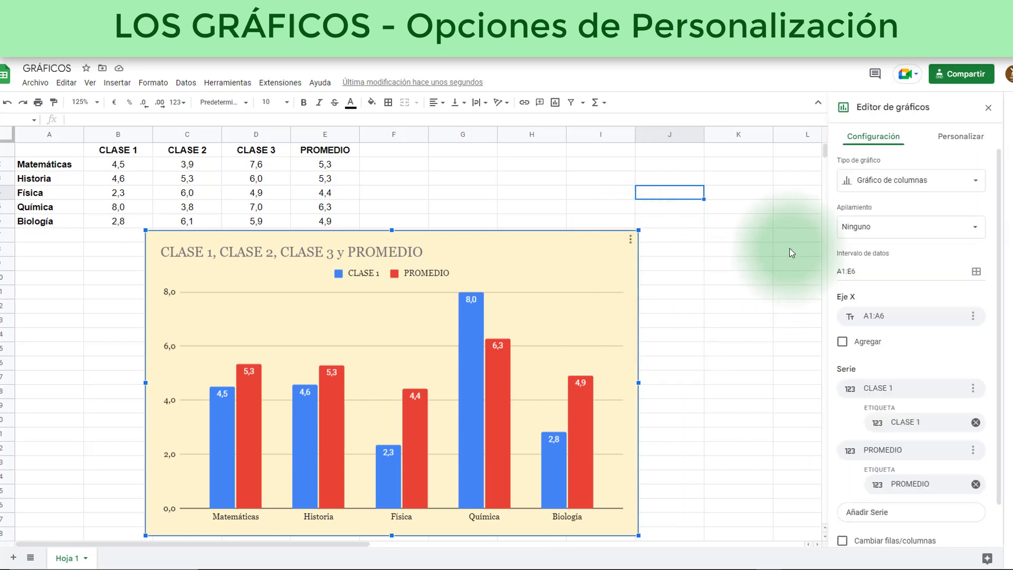
left_click(960, 136)
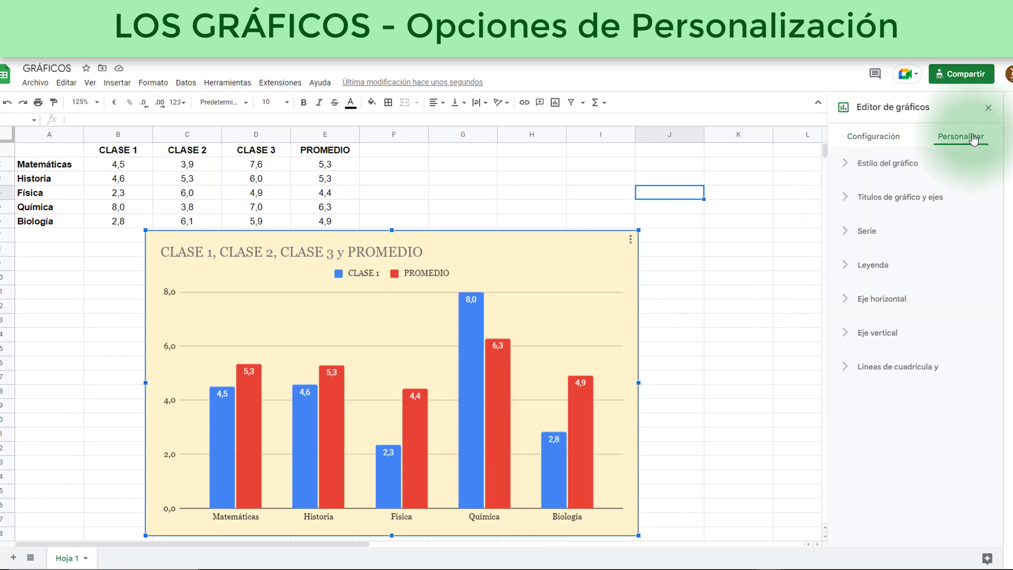
left_click(896, 164)
left_click(864, 254)
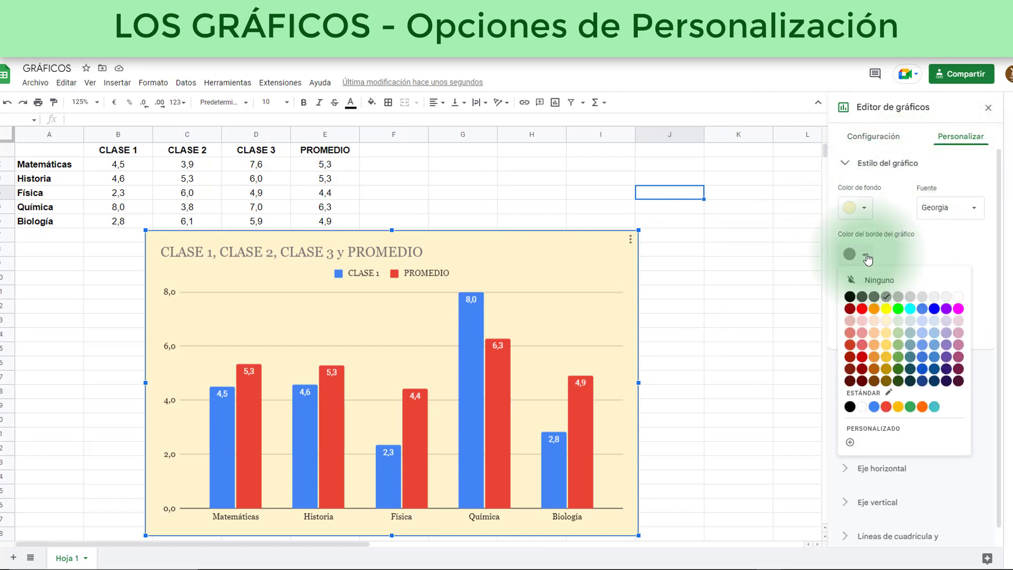
left_click(862, 309)
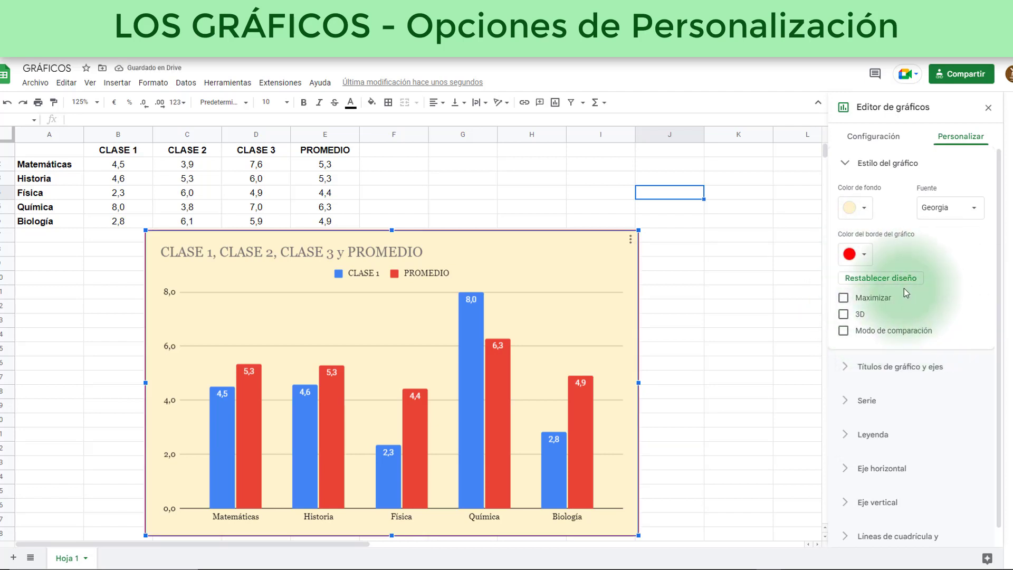
Try the Maximizar and 3D display options on the chart one after the other, turning each off again
left_click(873, 298)
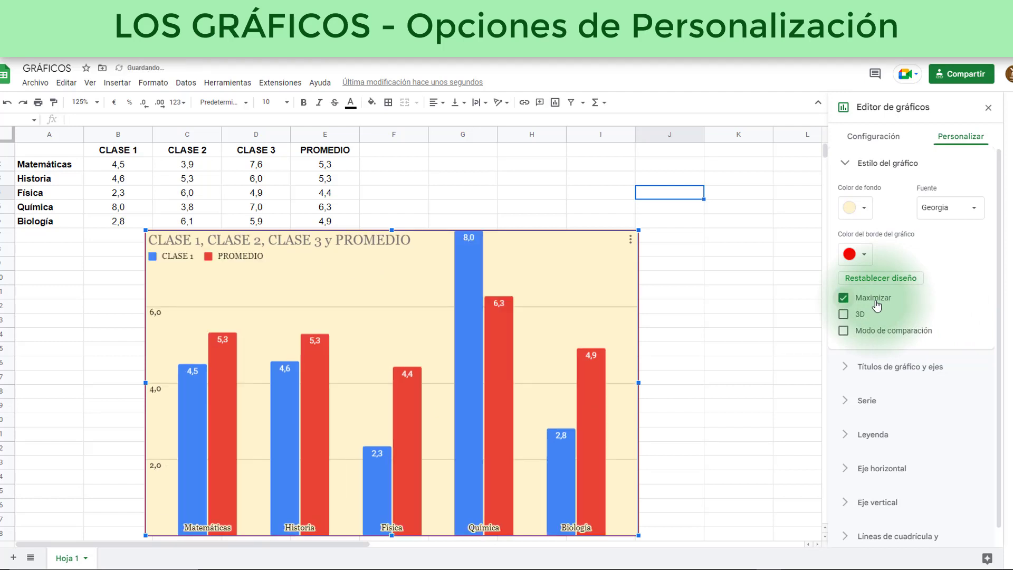
left_click(873, 300)
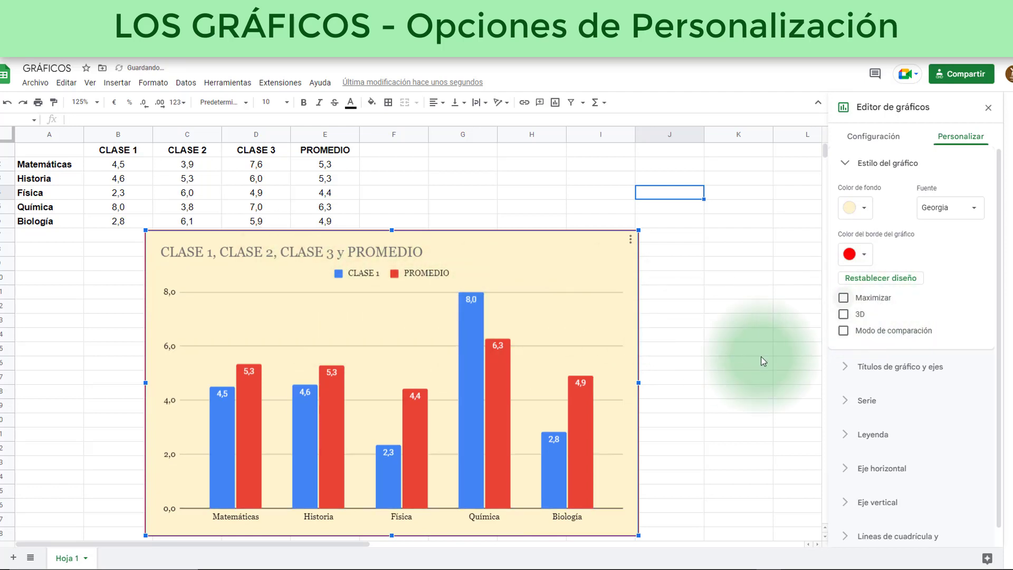
left_click(844, 317)
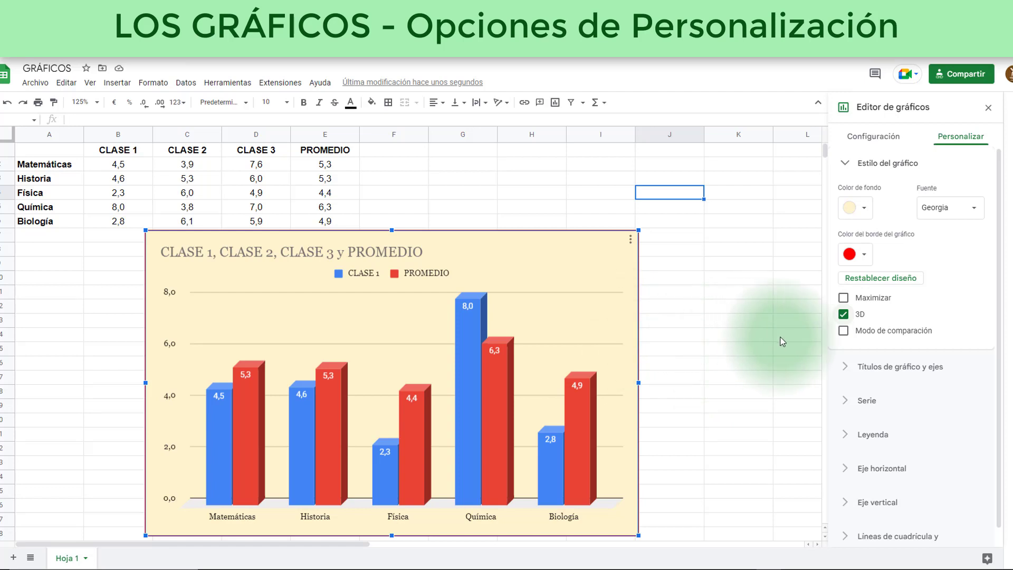
left_click(844, 314)
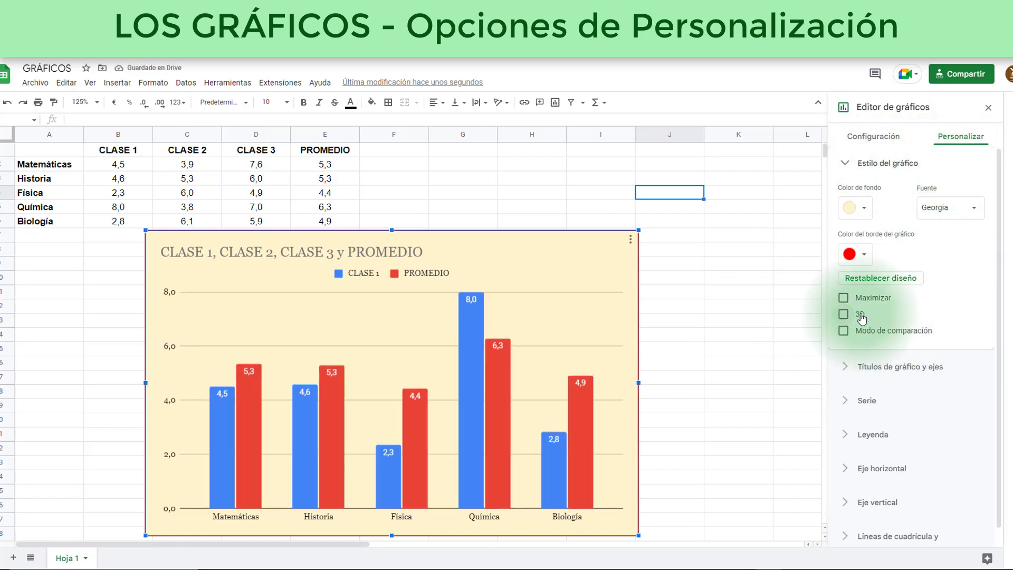
Replace the chart title text with "COMPARACIÓN / PROMEDIO"
left_click(896, 166)
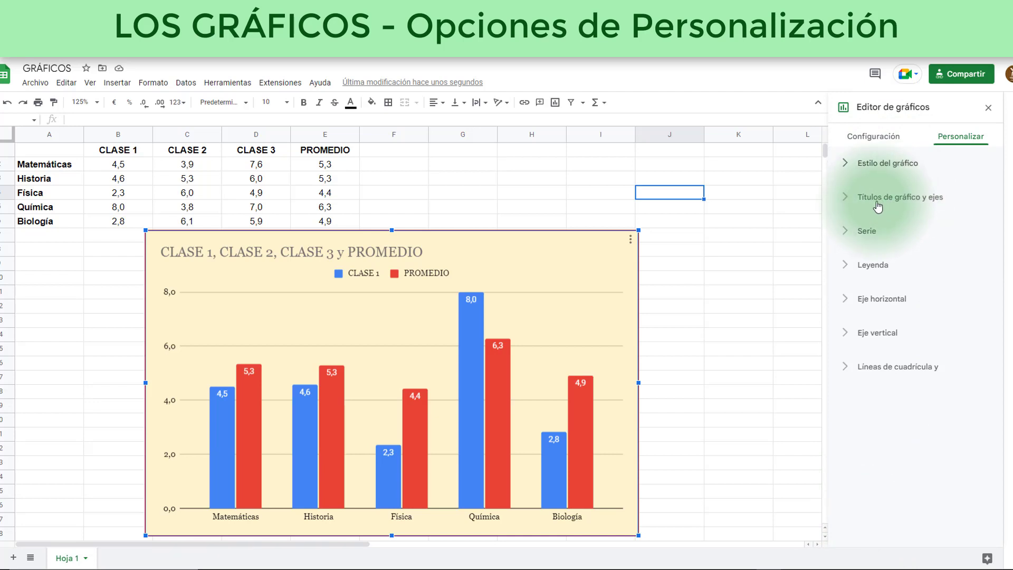
left_click(919, 202)
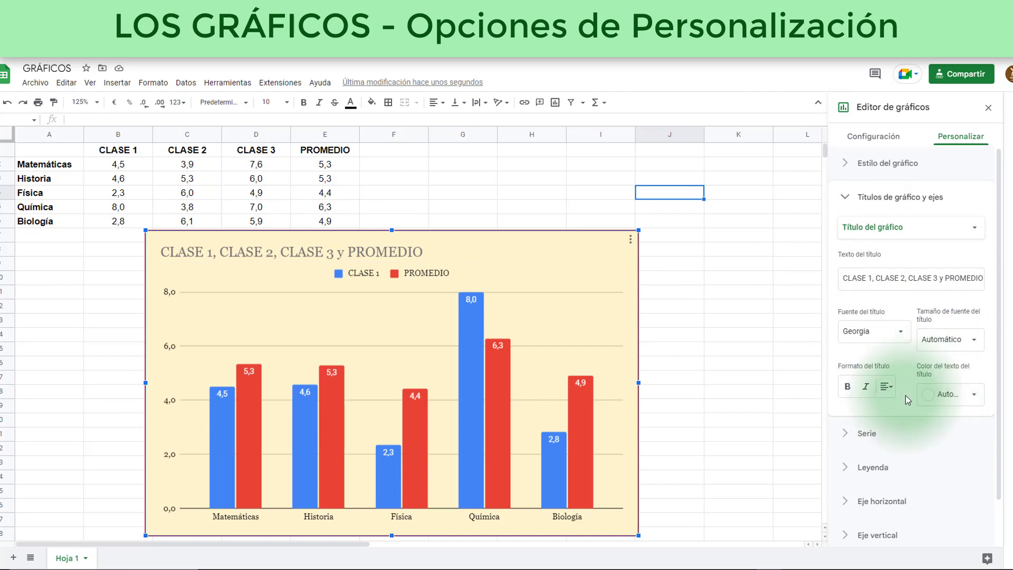
left_click(844, 280)
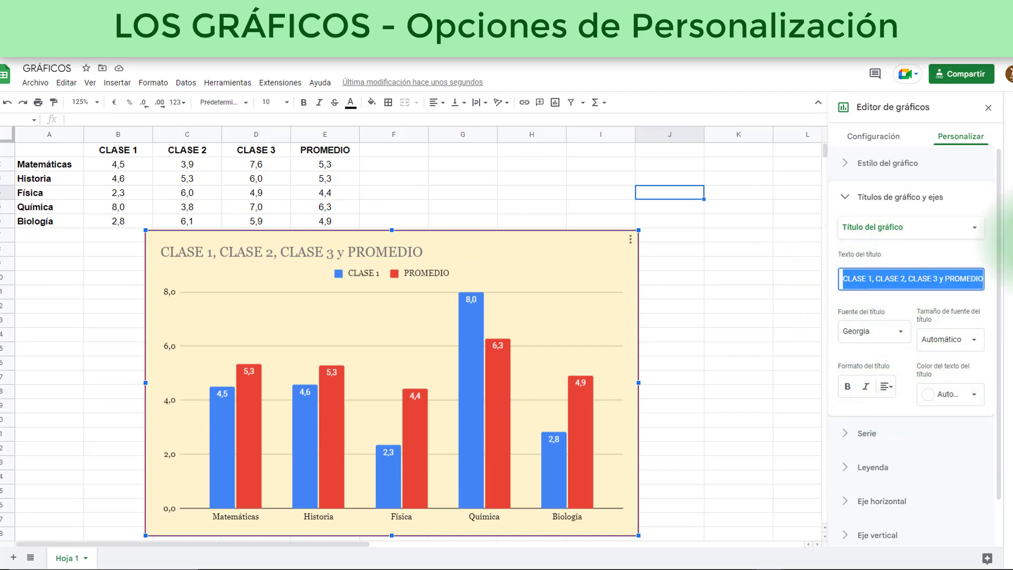
type("COM")
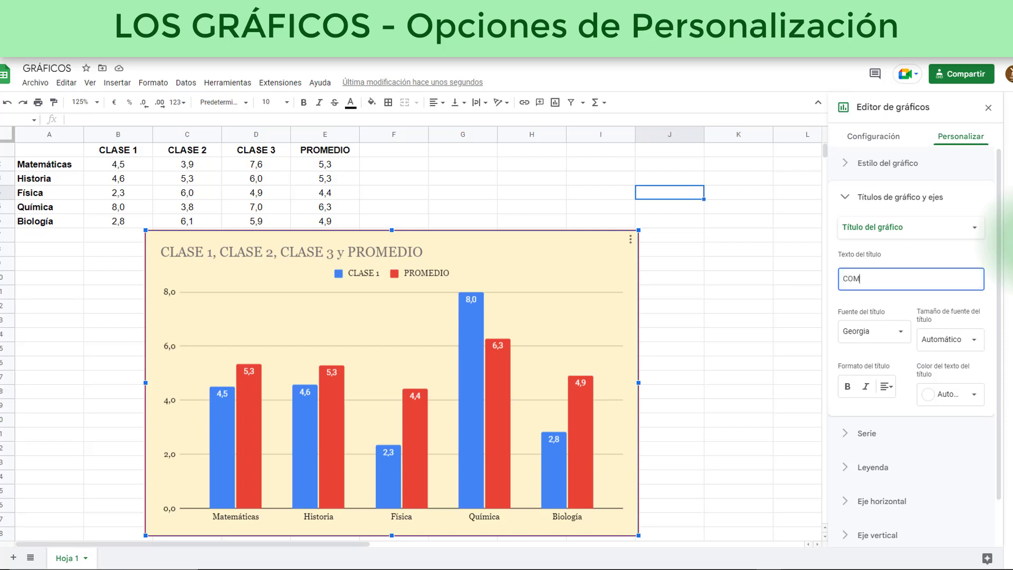
type("PARACIÓN / PROMEDIO")
left_click(797, 224)
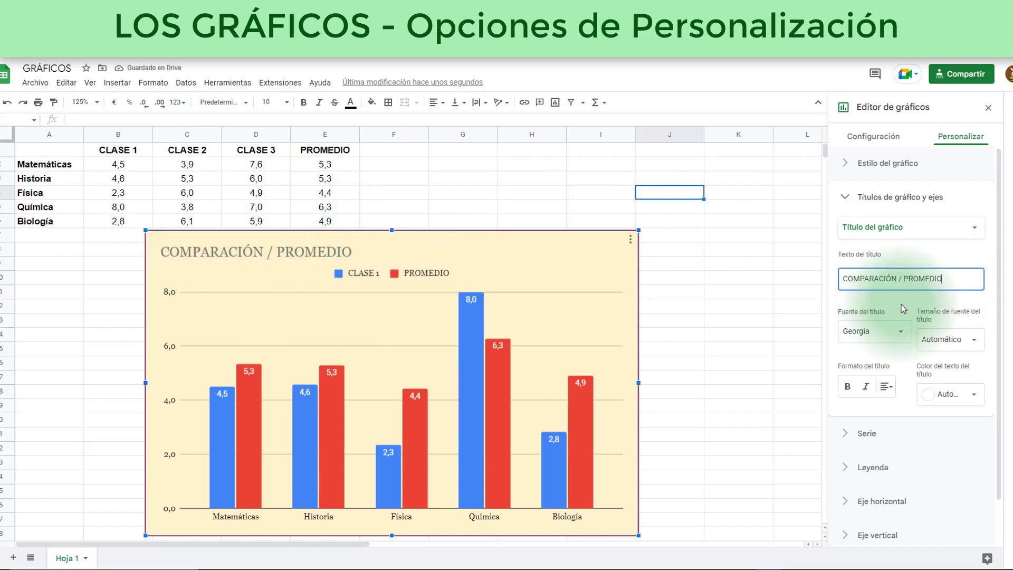
Set the chart title's font to Wide, leaving its font size on Automático
left_click(903, 334)
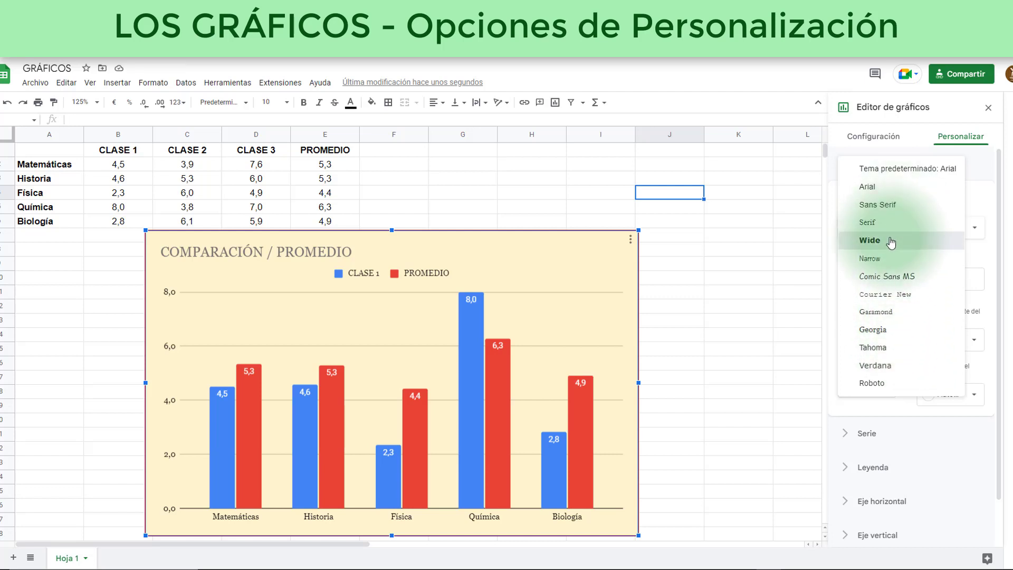
left_click(870, 240)
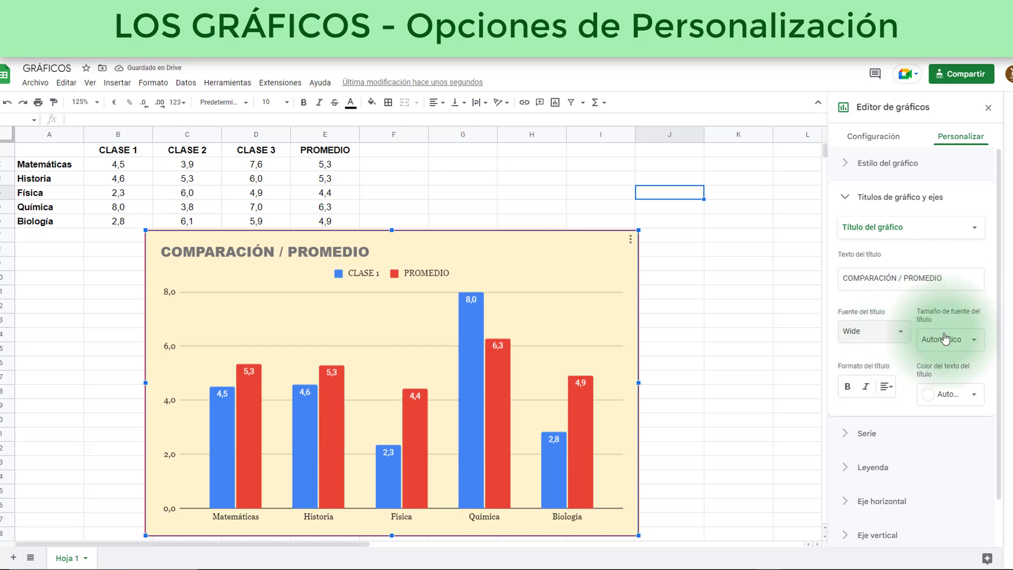
left_click(974, 341)
left_click(976, 343)
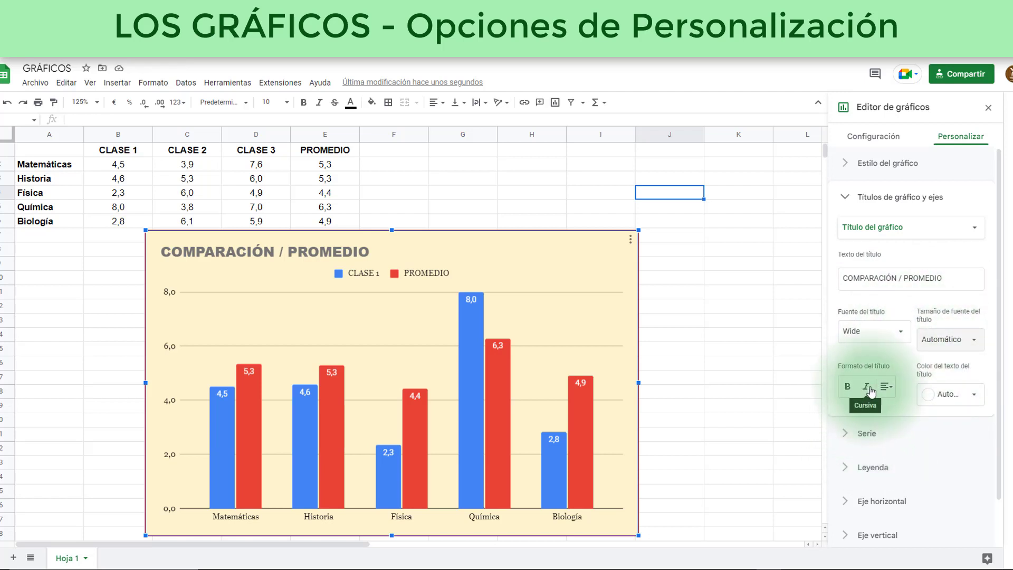
Center the chart title and color its text dark red
left_click(886, 386)
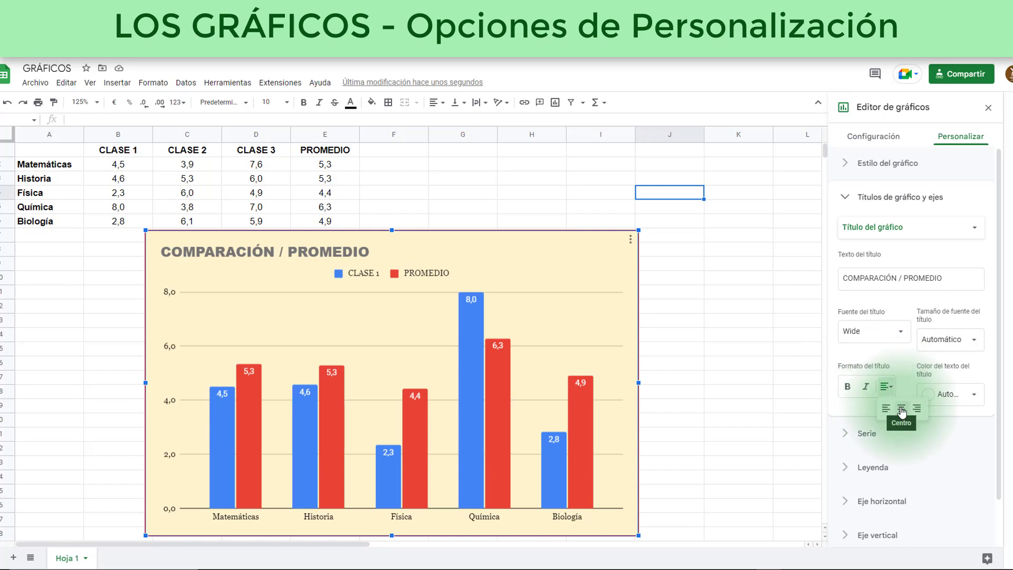
left_click(901, 410)
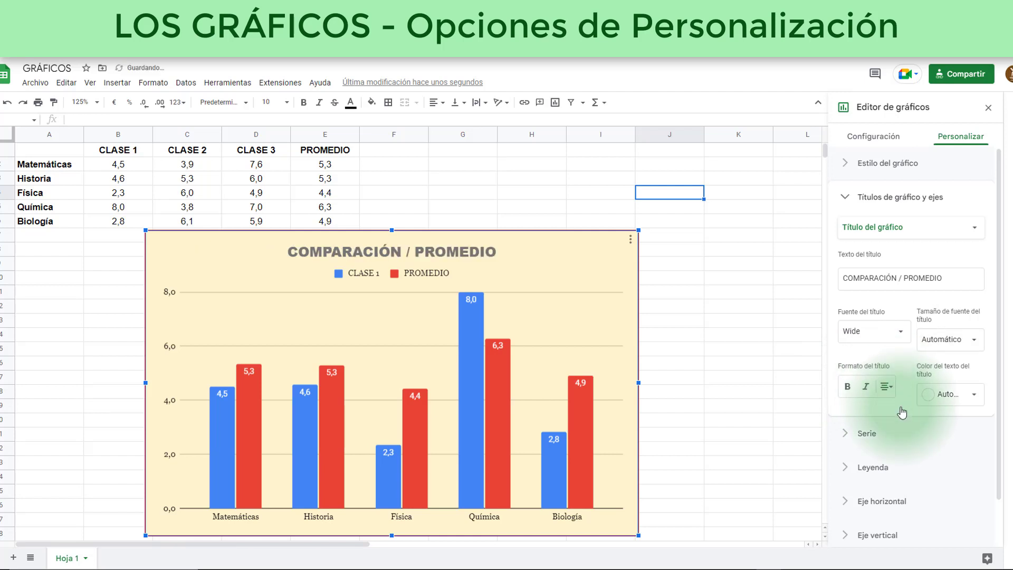
left_click(974, 393)
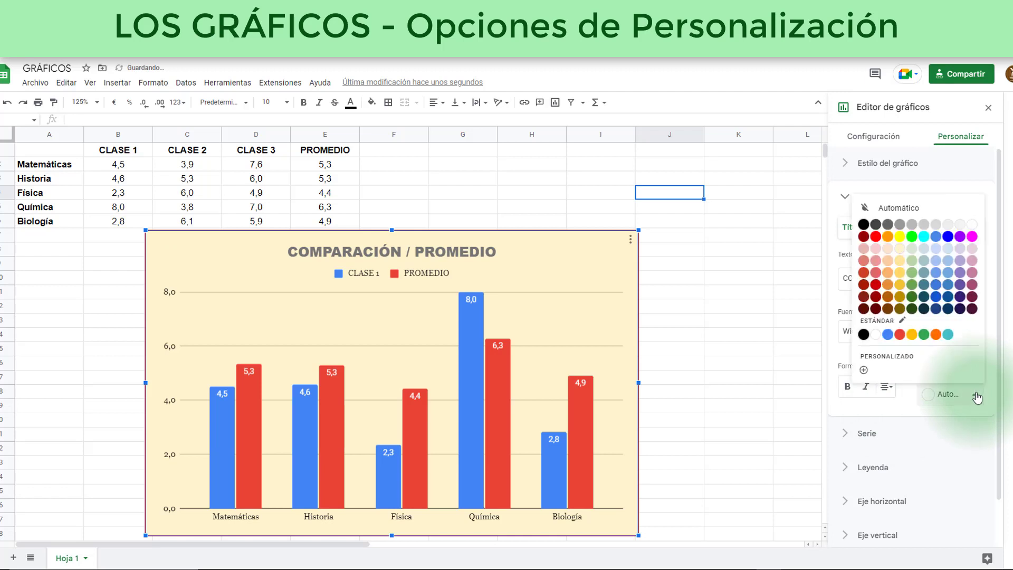
left_click(875, 297)
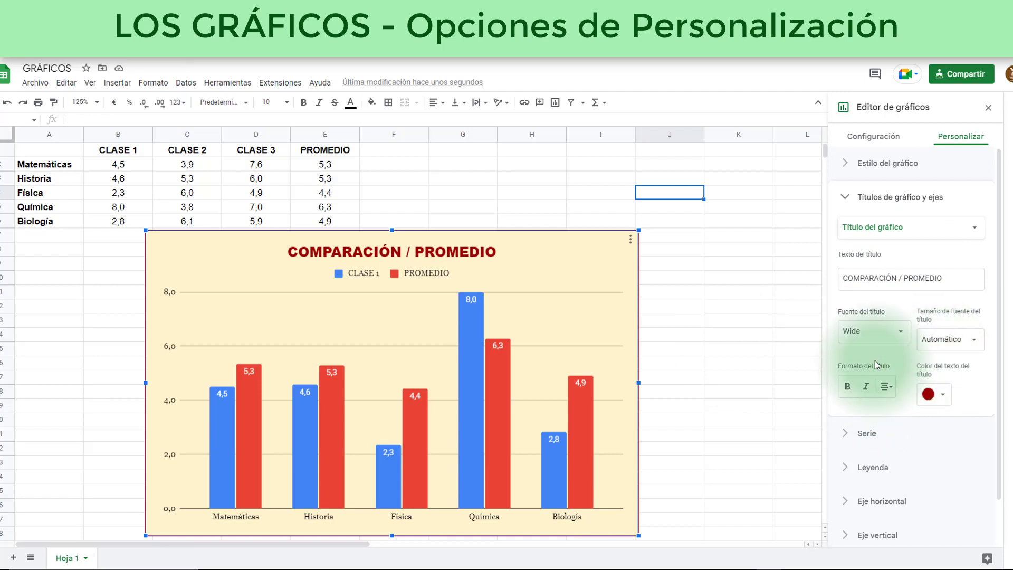
Add the vertical axis title "Calificación" to the chart
left_click(976, 231)
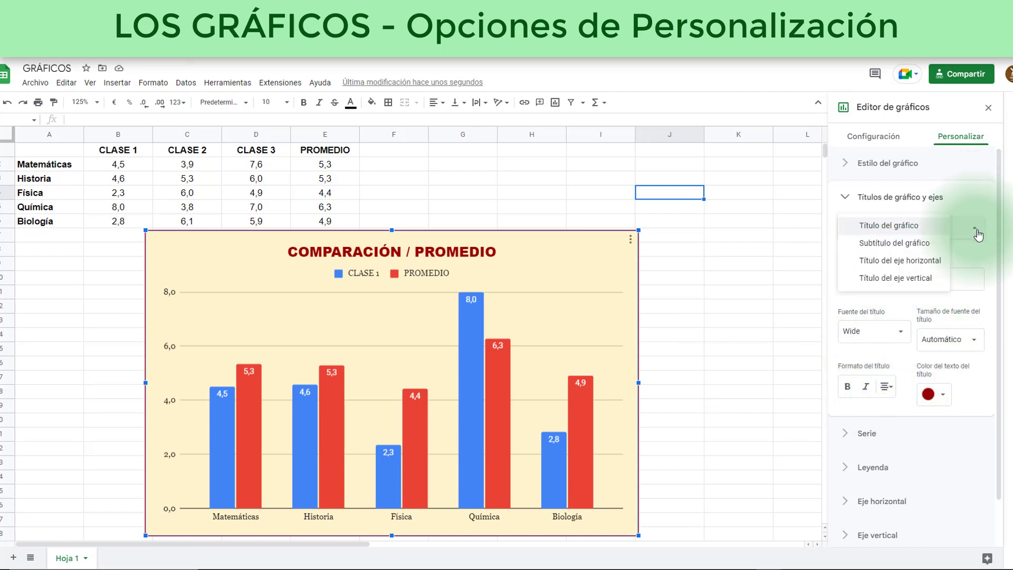
left_click(978, 235)
left_click(972, 234)
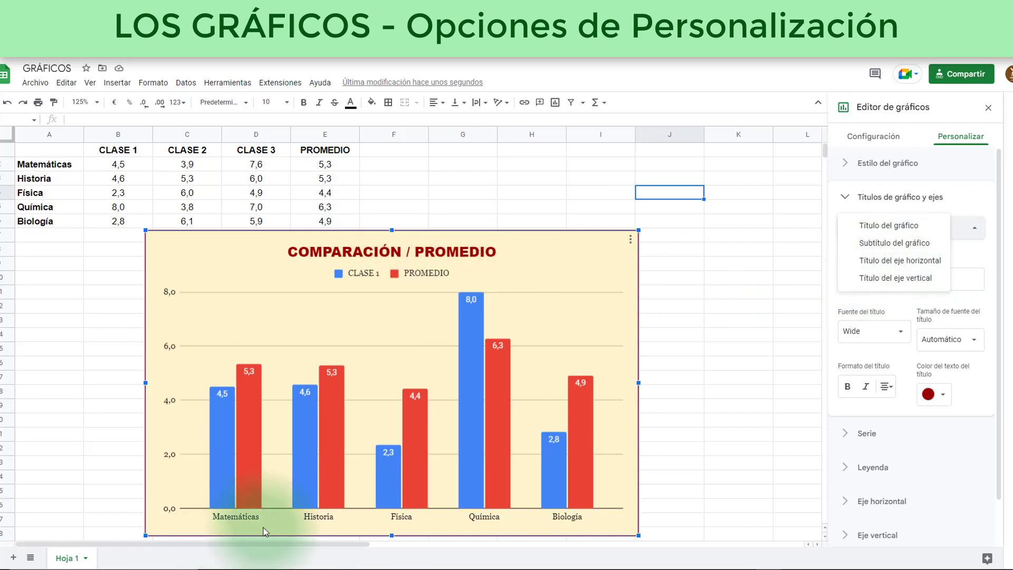
left_click(892, 283)
left_click(876, 275)
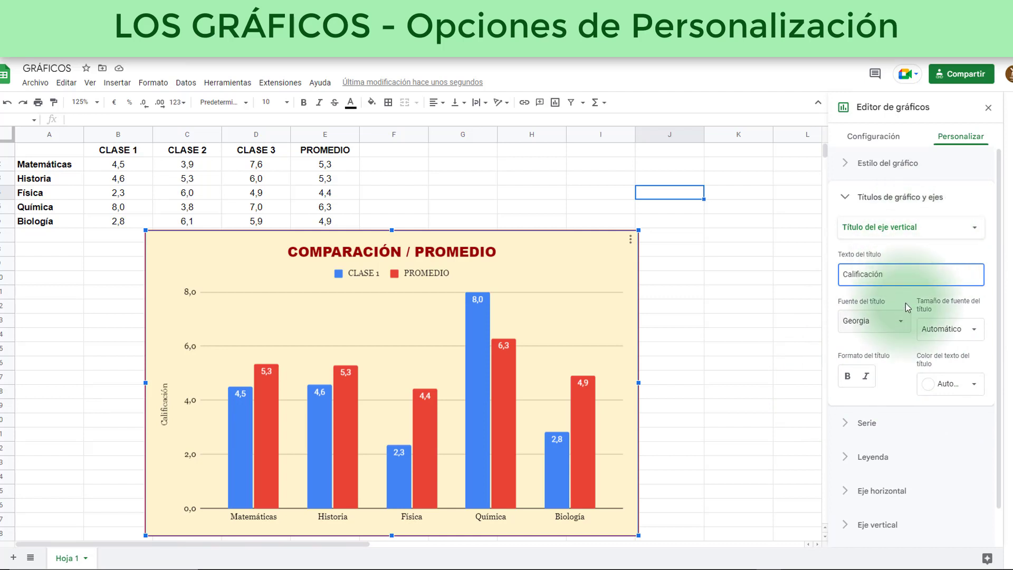
Add the horizontal axis title "Asignaturas" to the chart, leaving its font on Georgia
left_click(963, 237)
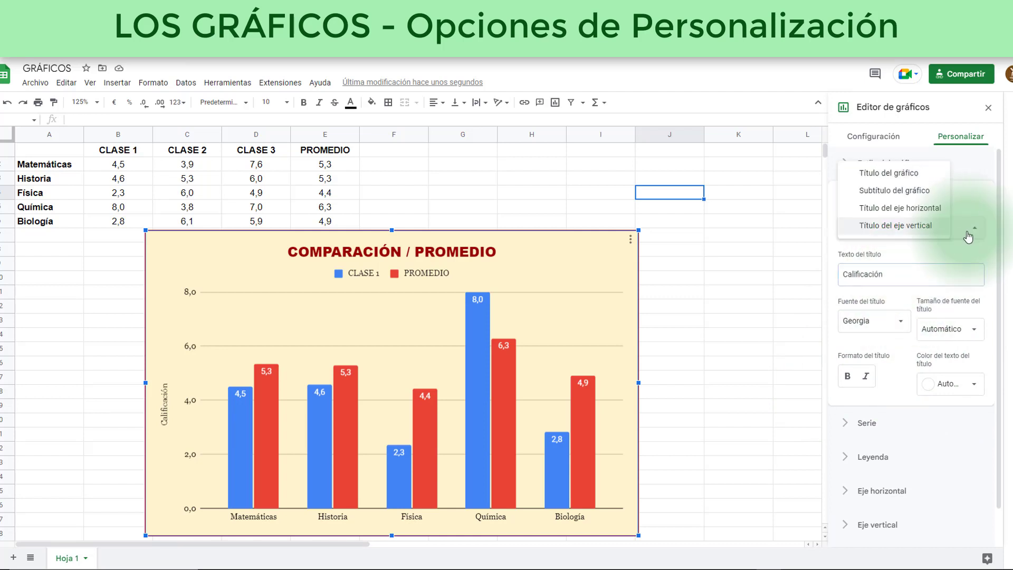
left_click(924, 217)
left_click(866, 277)
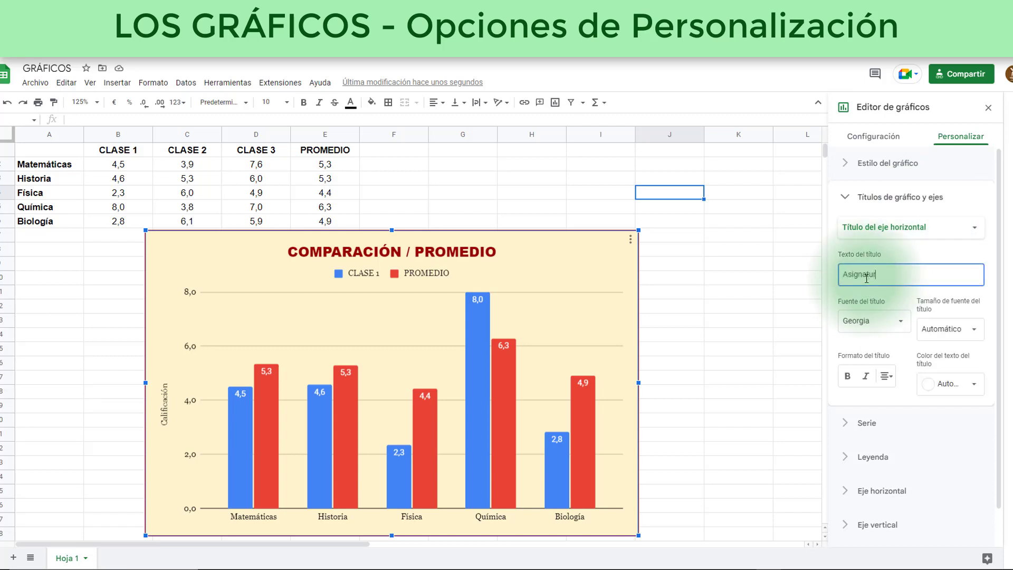
type("Asignaturas")
left_click(892, 320)
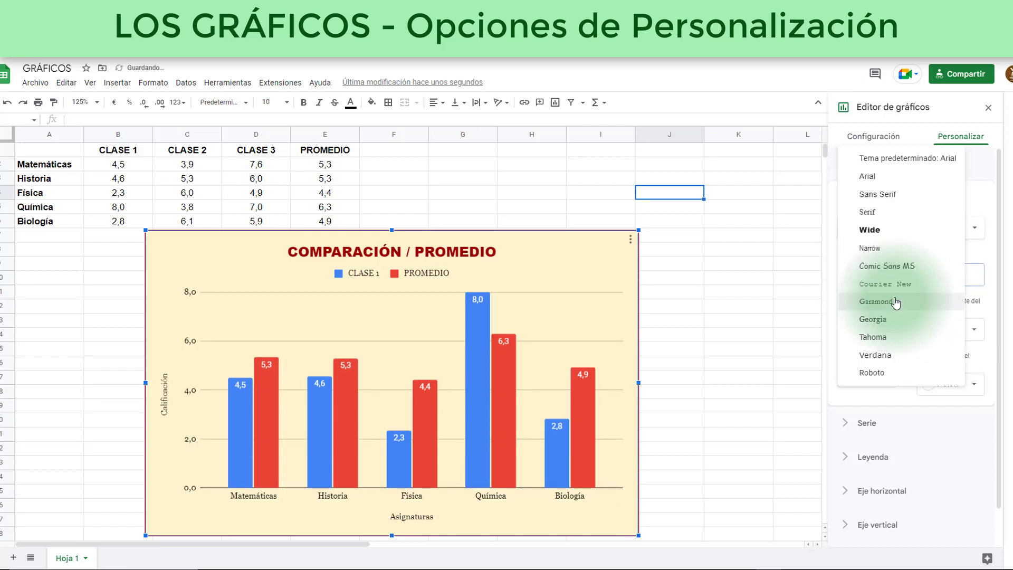
left_click(981, 208)
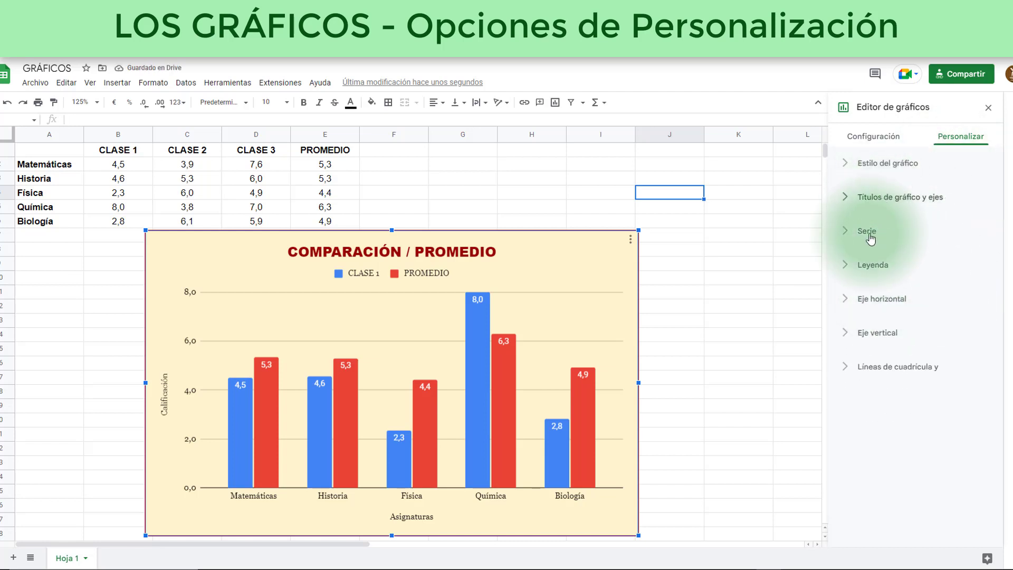
Outline the columns of all series in magenta with a dotted line type
left_click(868, 232)
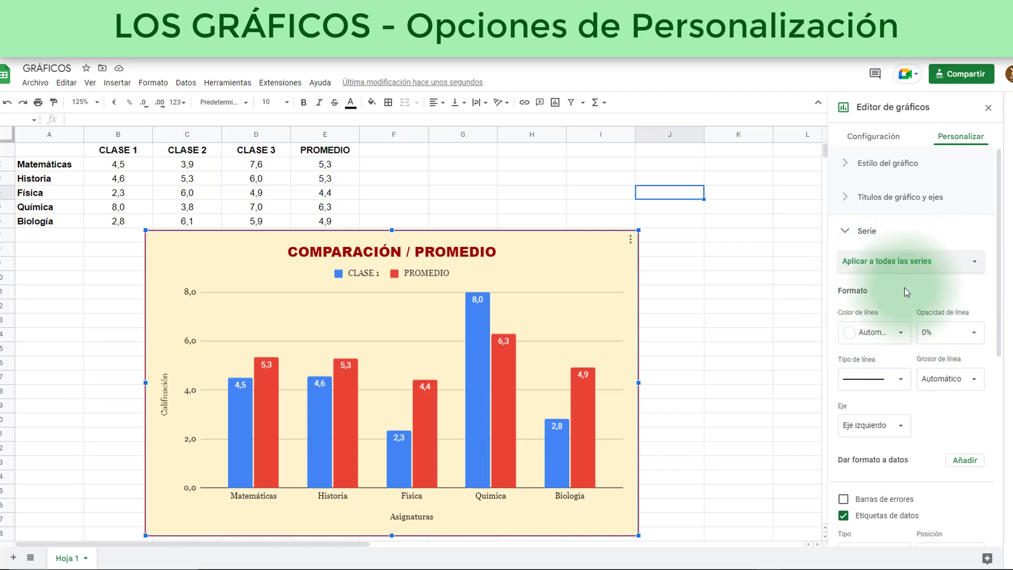
left_click(899, 338)
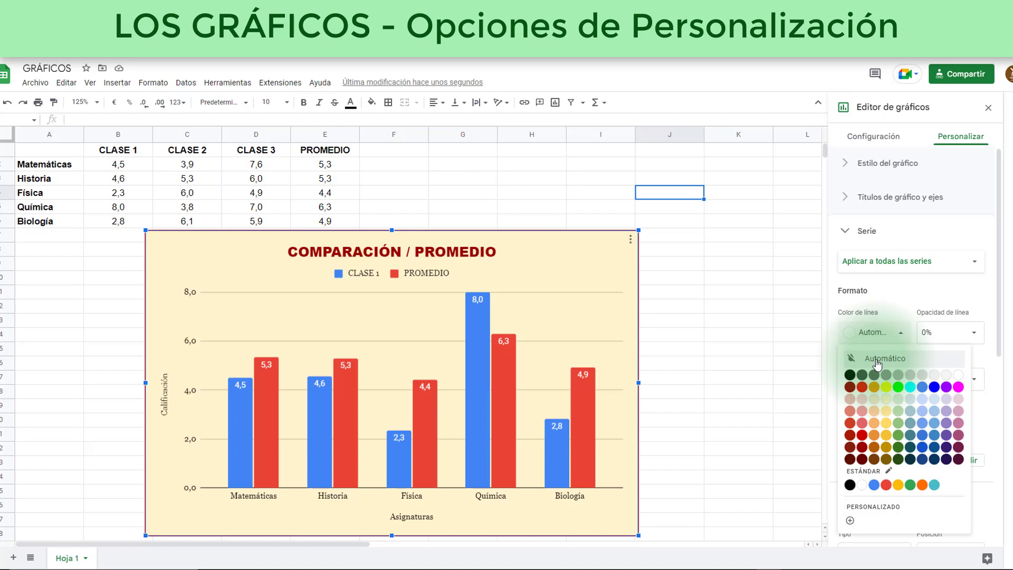
left_click(958, 387)
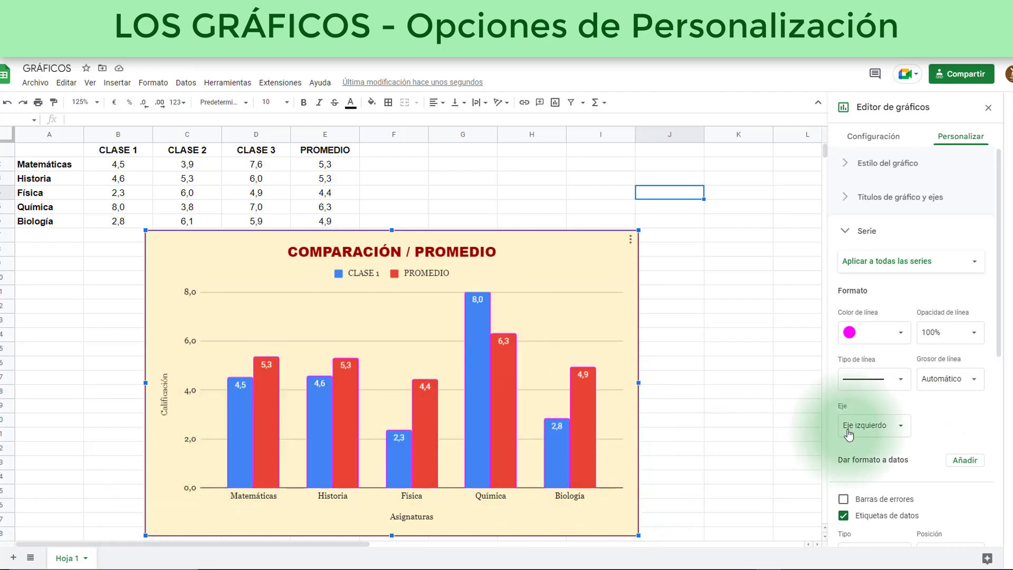
left_click(897, 394)
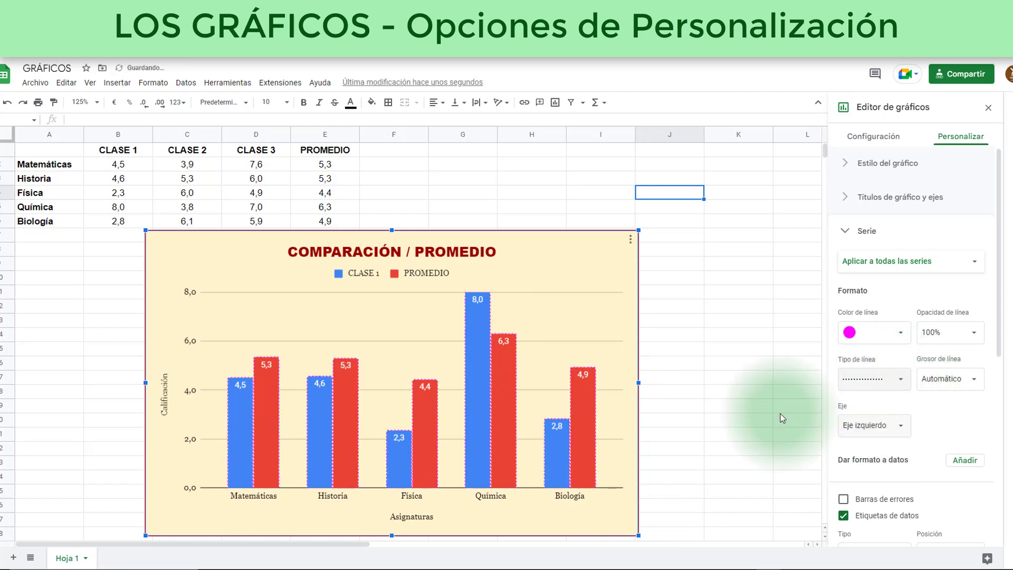
Reset the line color of all series to Automático
left_click(904, 340)
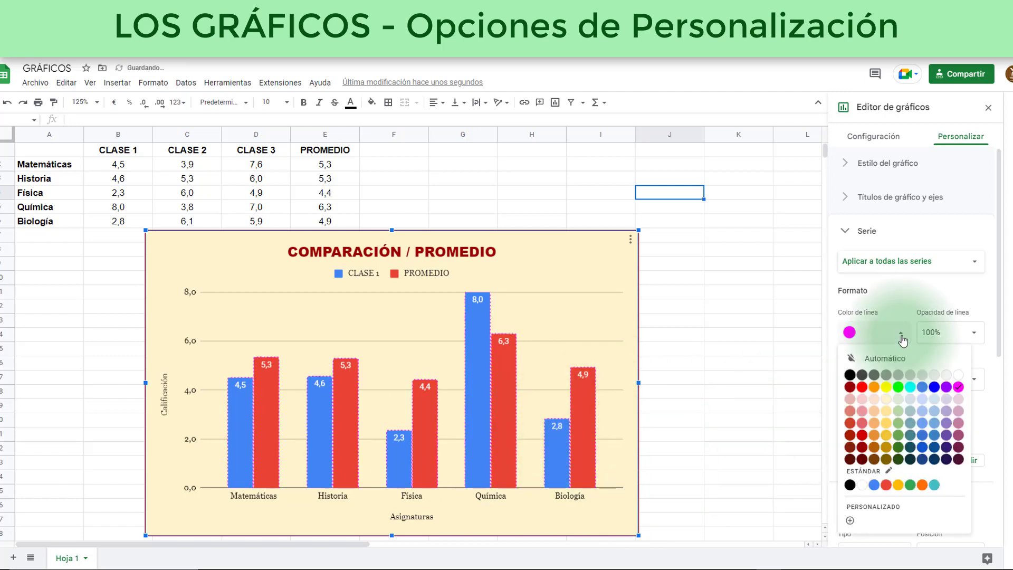
left_click(887, 355)
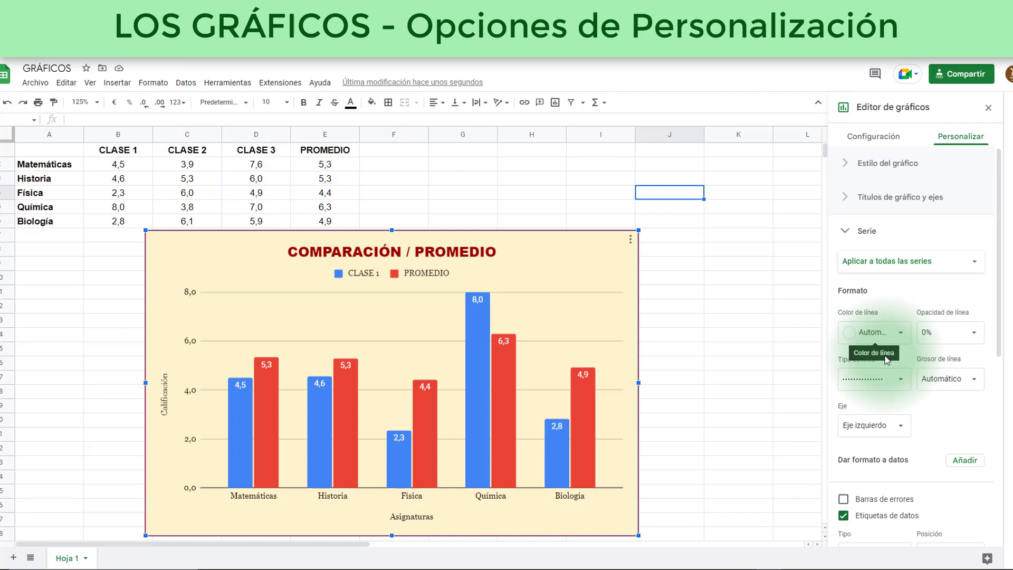
Fill the columns of the CLASE 1 series with dark red
left_click(976, 265)
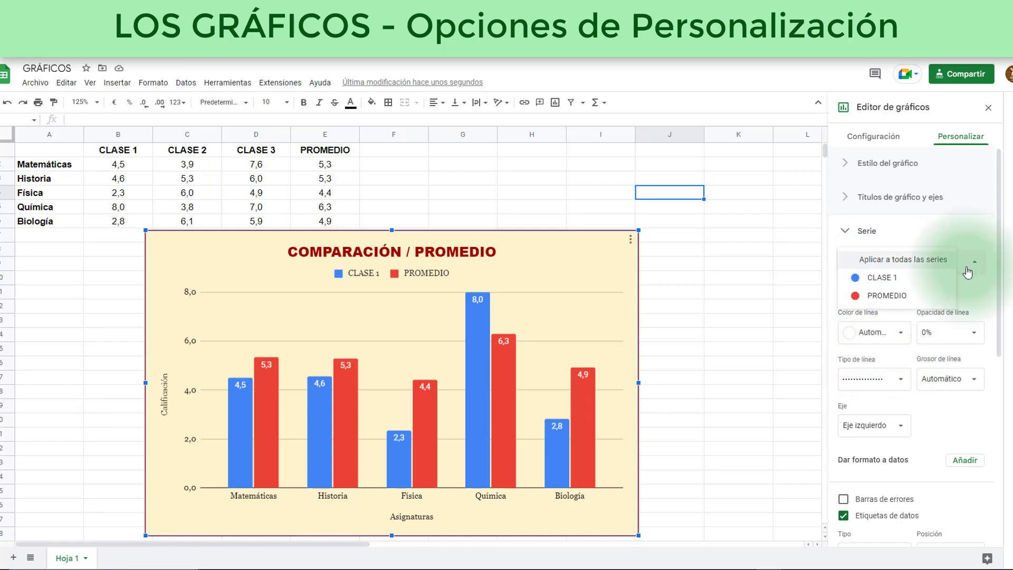
left_click(907, 278)
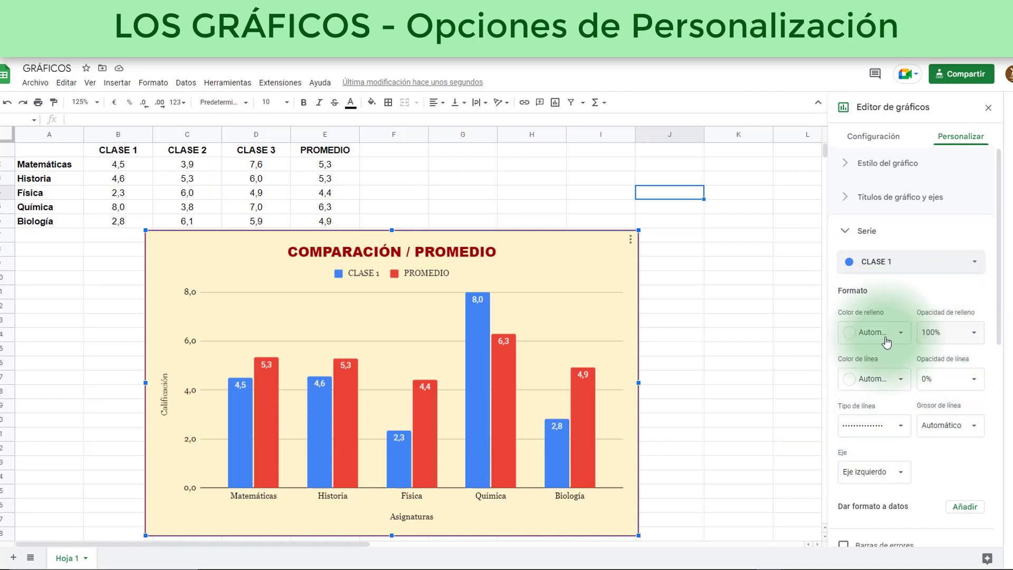
left_click(905, 338)
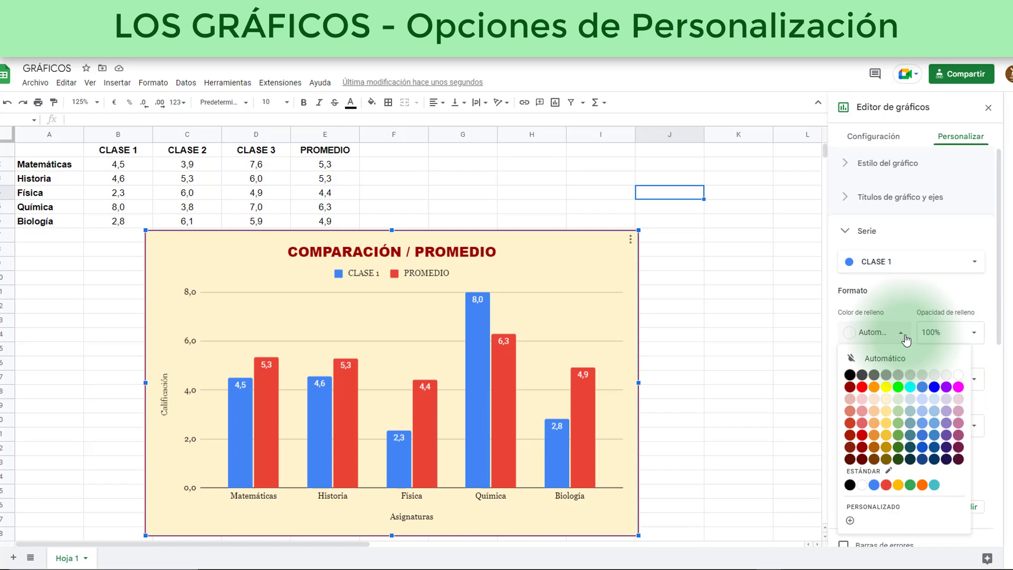
left_click(851, 387)
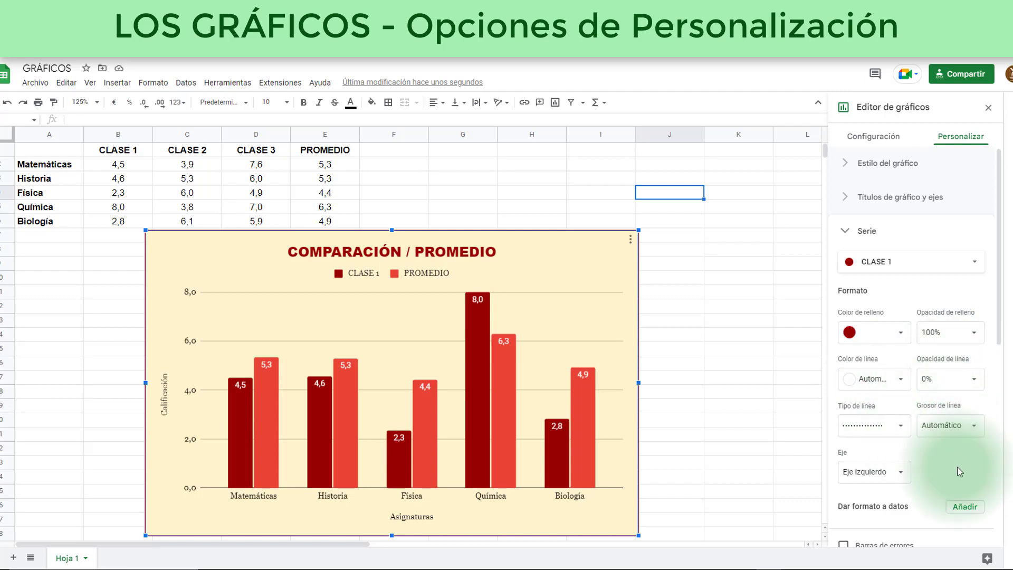
left_click(974, 267)
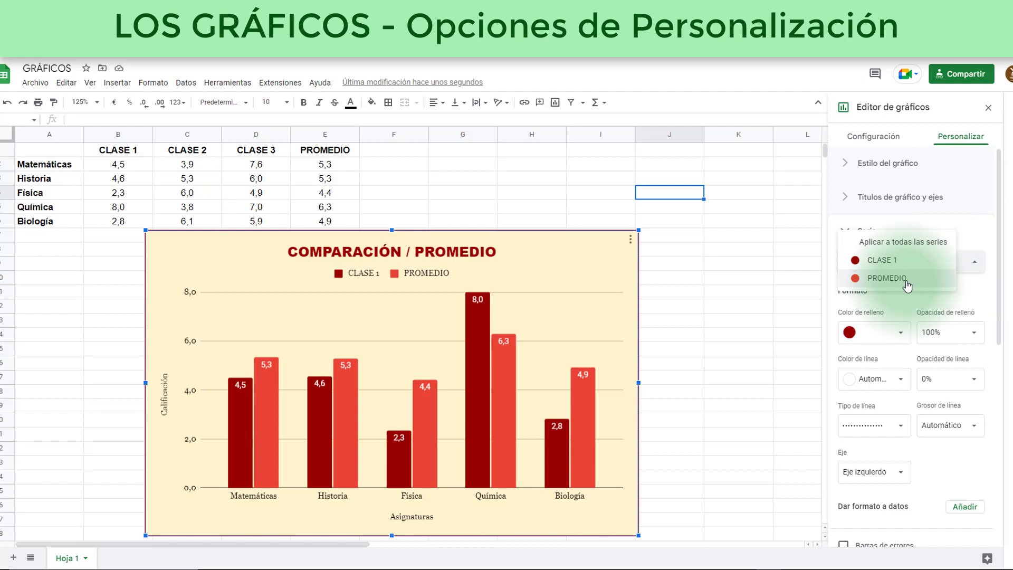
left_click(976, 238)
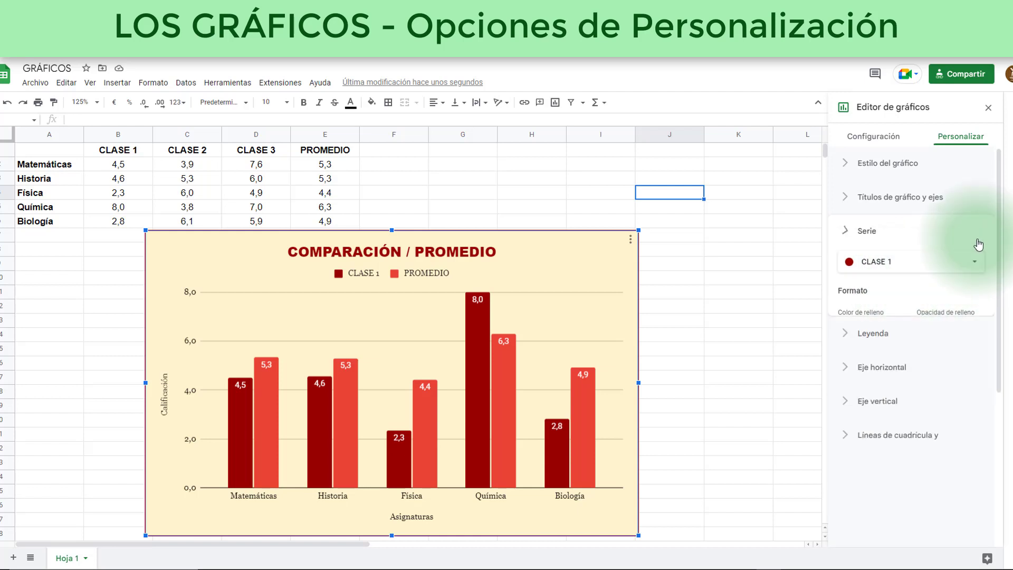
left_click(863, 232)
Keep the CLASE 1 data labels on the Personalizada type and set their position to Centro
scroll(916, 401, "down", 5)
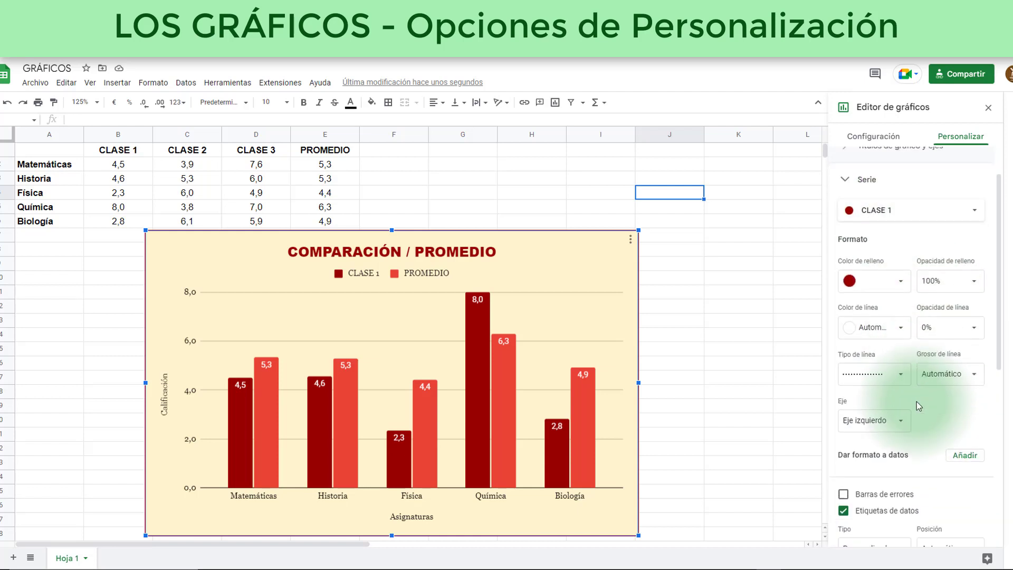
scroll(916, 401, "down", 2)
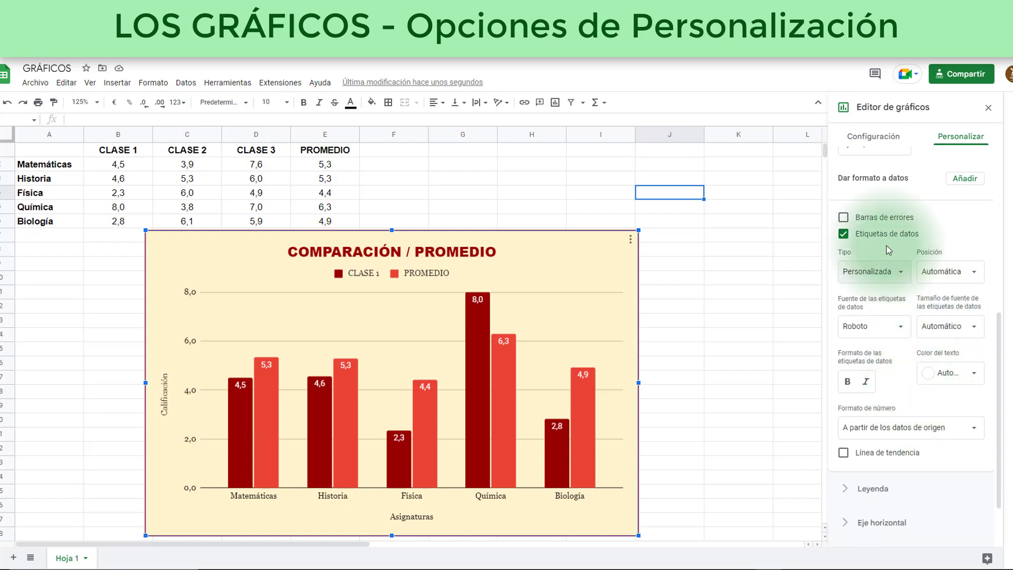
scroll(881, 245, "down", 2)
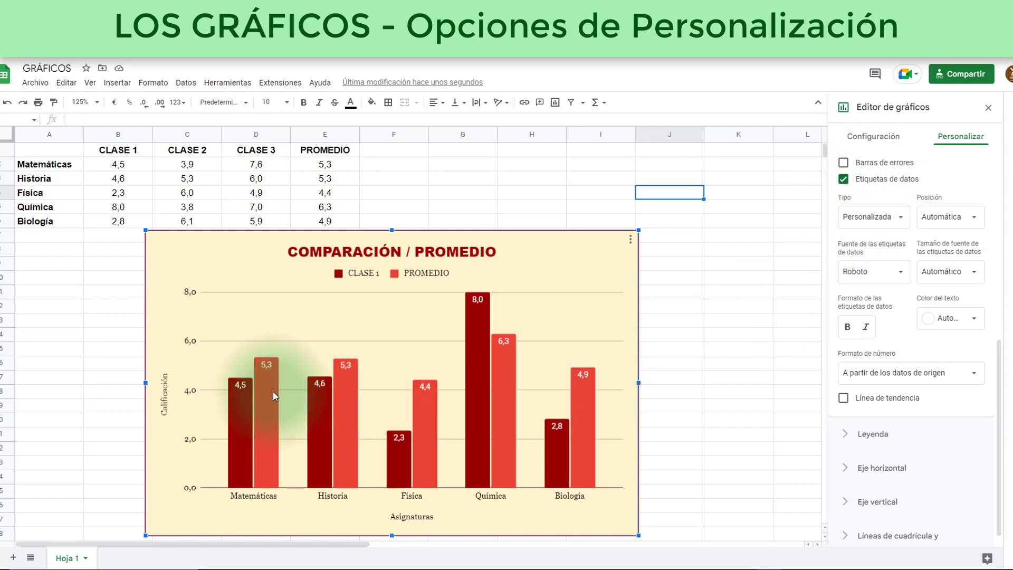
left_click(242, 388)
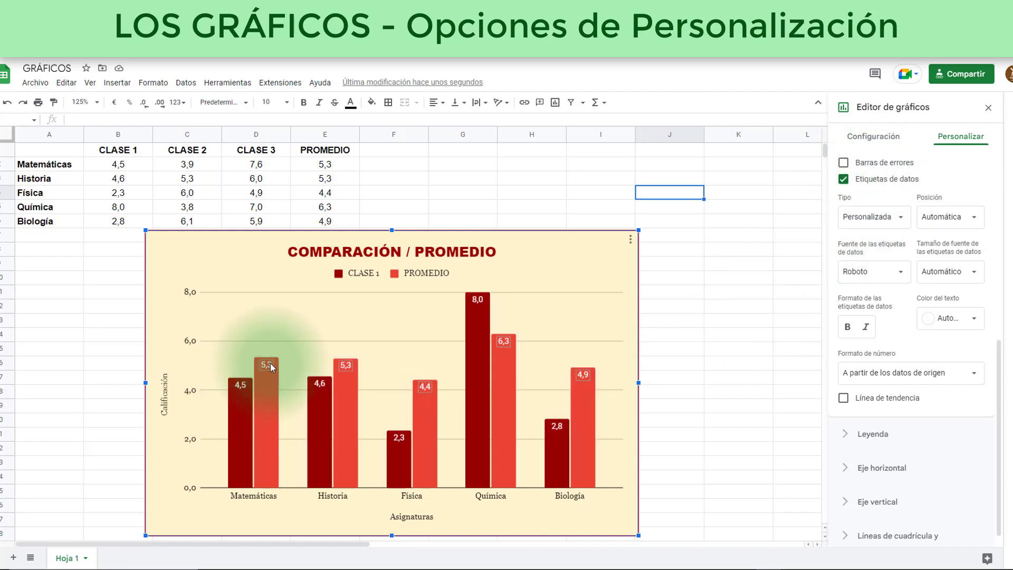
left_click(249, 378)
left_click(268, 366)
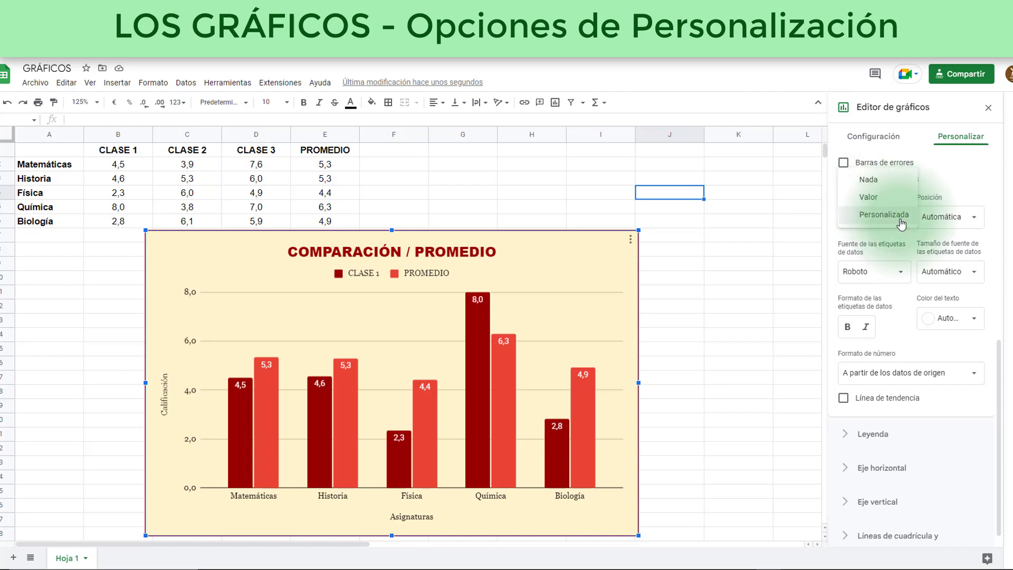
left_click(901, 216)
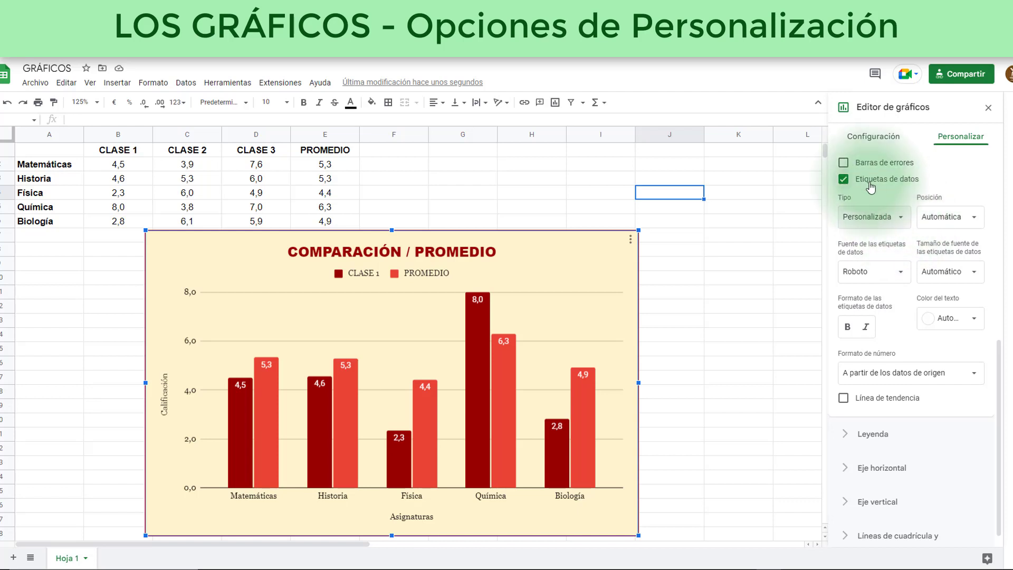
left_click(975, 218)
left_click(951, 234)
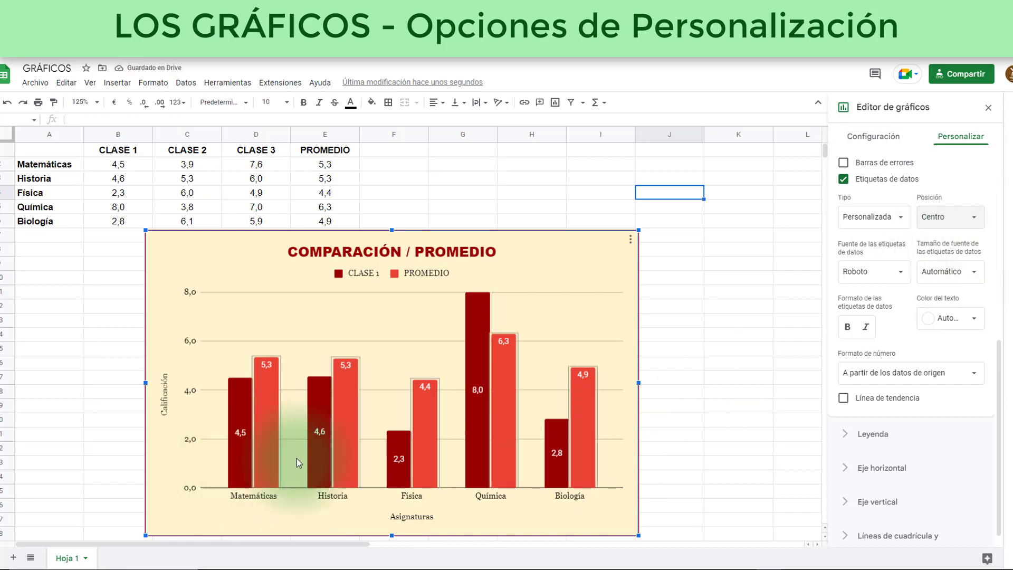
Try the Extremo externo position for the CLASE 1 data labels and return it to Automática
scroll(971, 264, "up", 5)
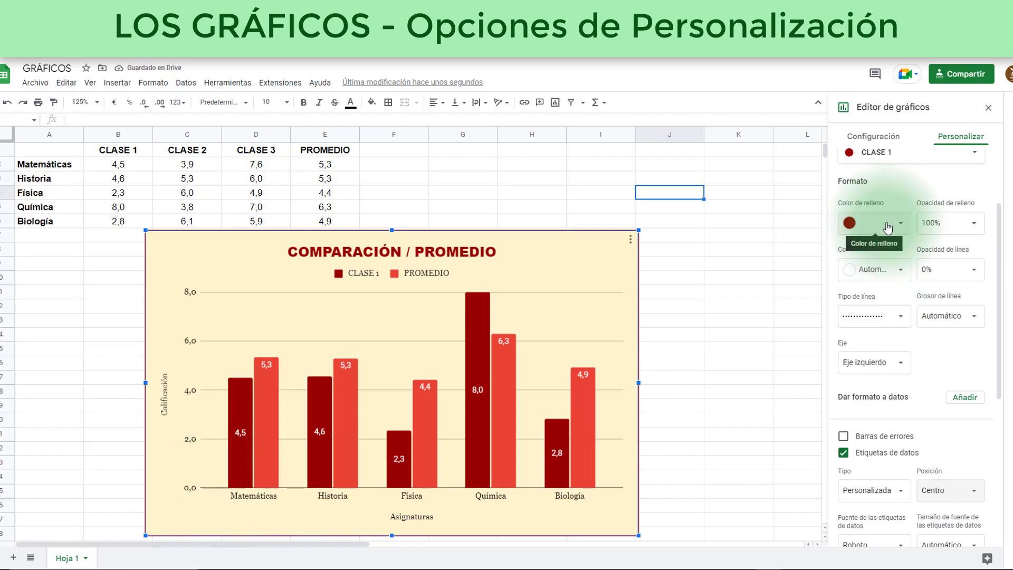
scroll(892, 221, "up", 1)
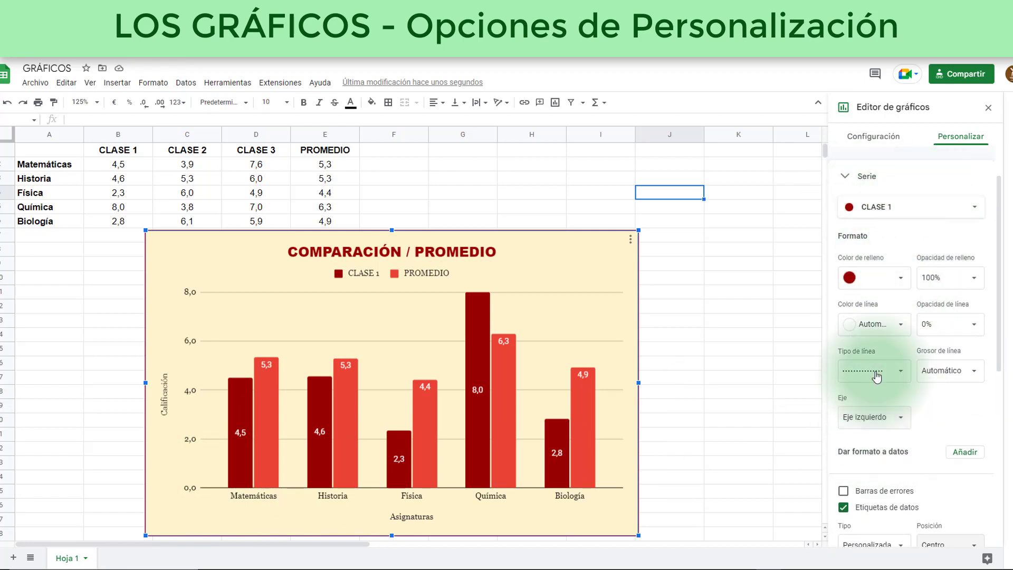
scroll(908, 396, "down", 5)
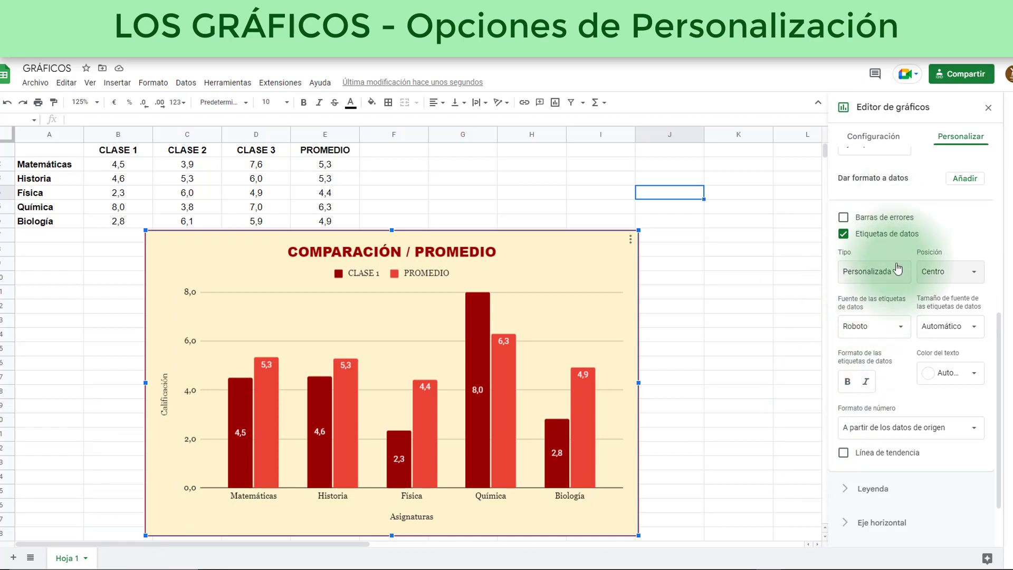
left_click(956, 271)
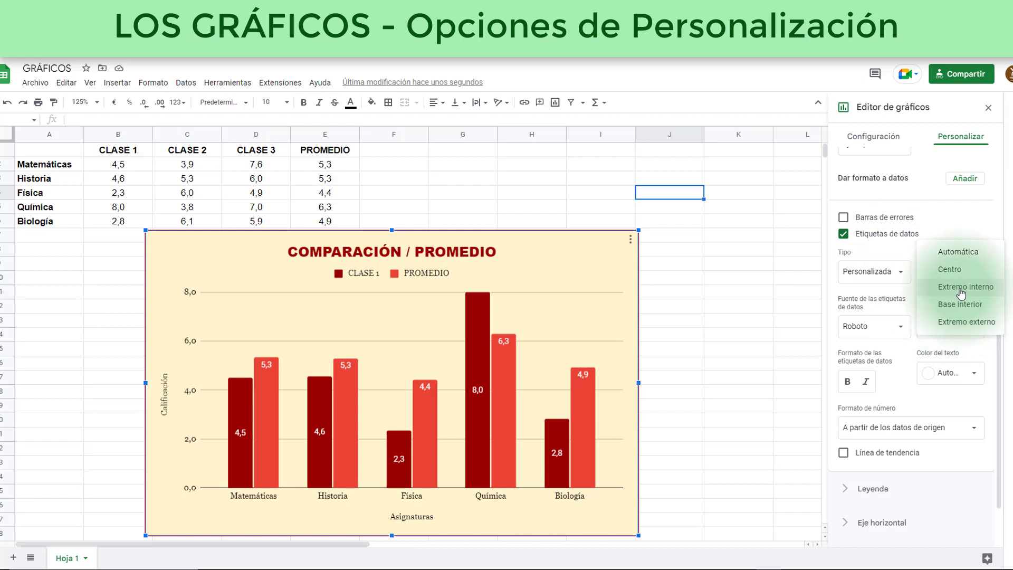
left_click(960, 324)
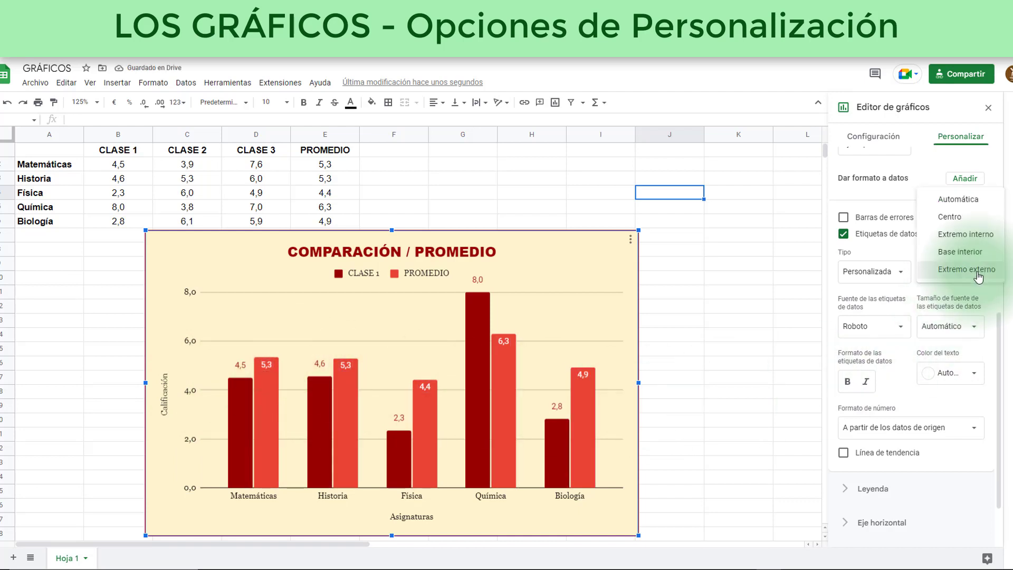
left_click(958, 199)
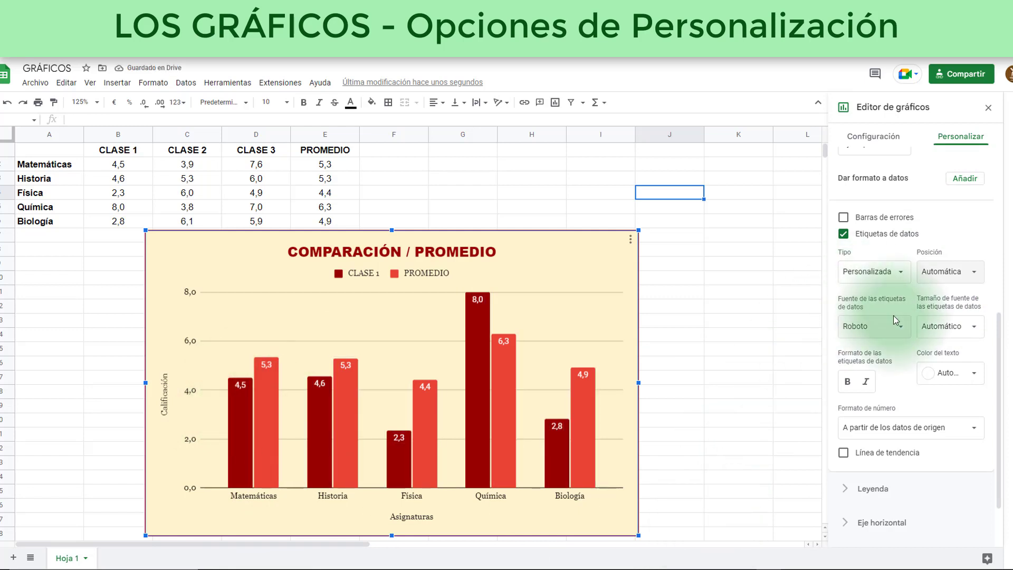
Set the font of the CLASE 1 data labels to Wide and color their text yellow
left_click(902, 332)
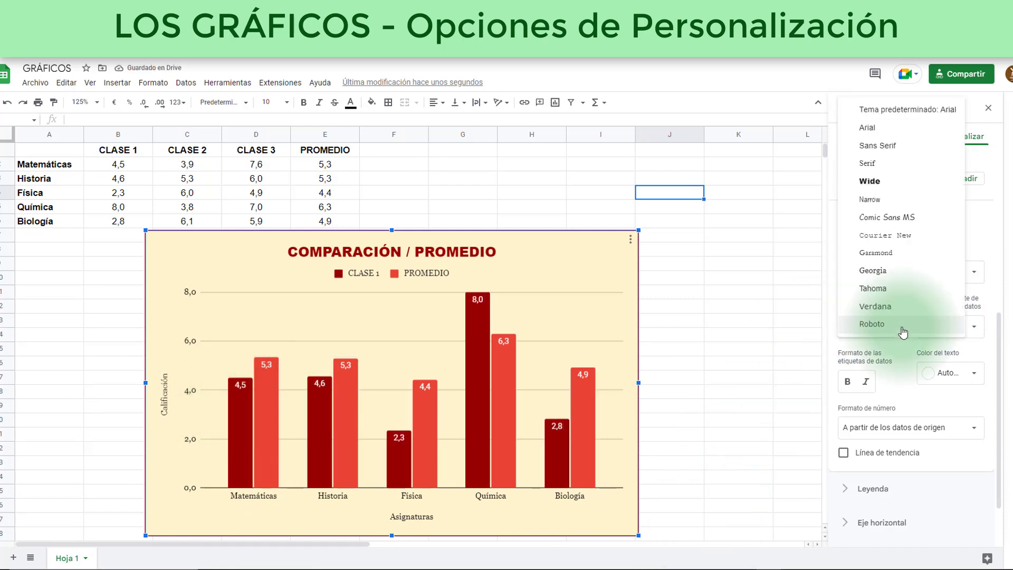
left_click(879, 182)
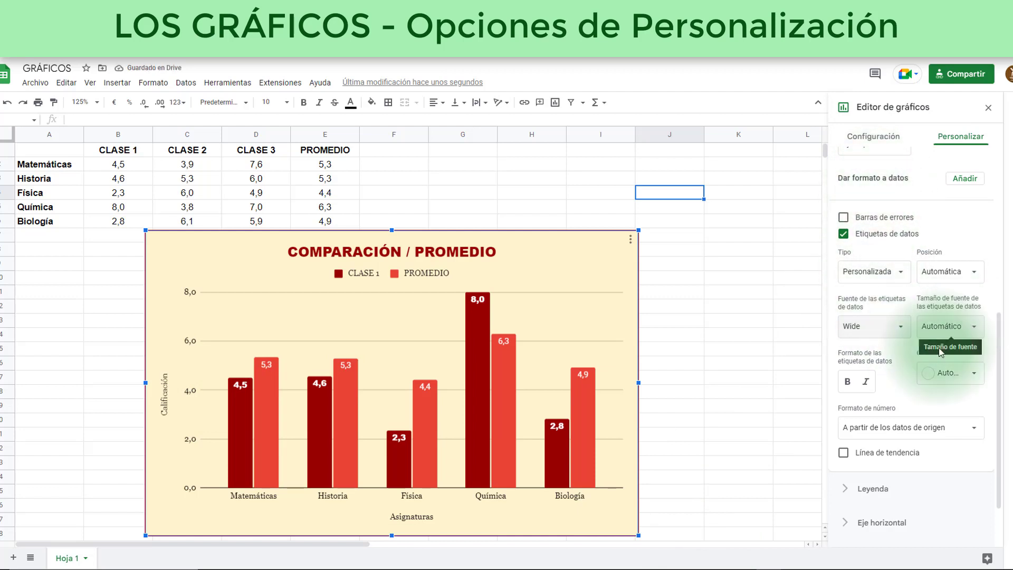
left_click(974, 375)
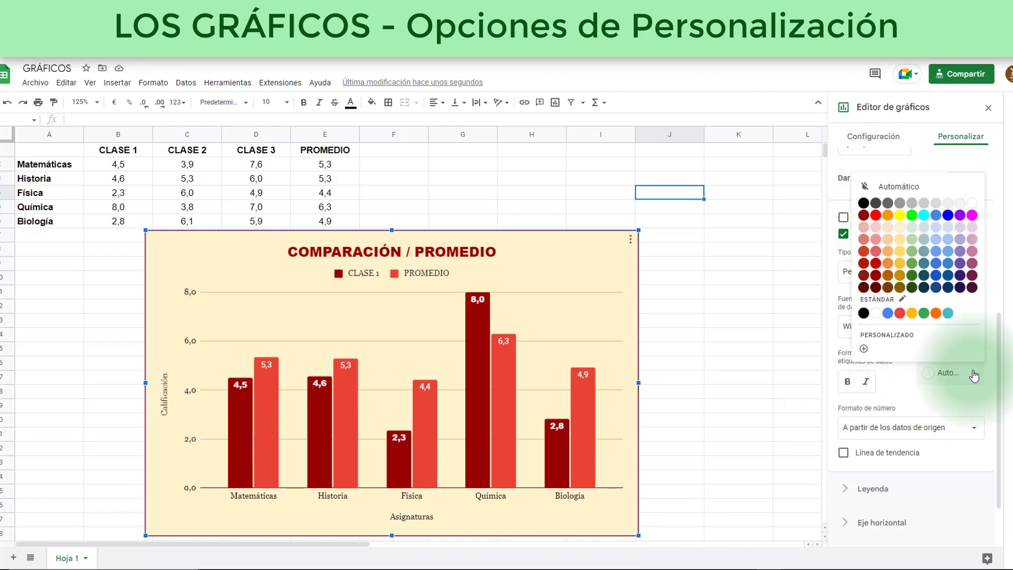
left_click(900, 215)
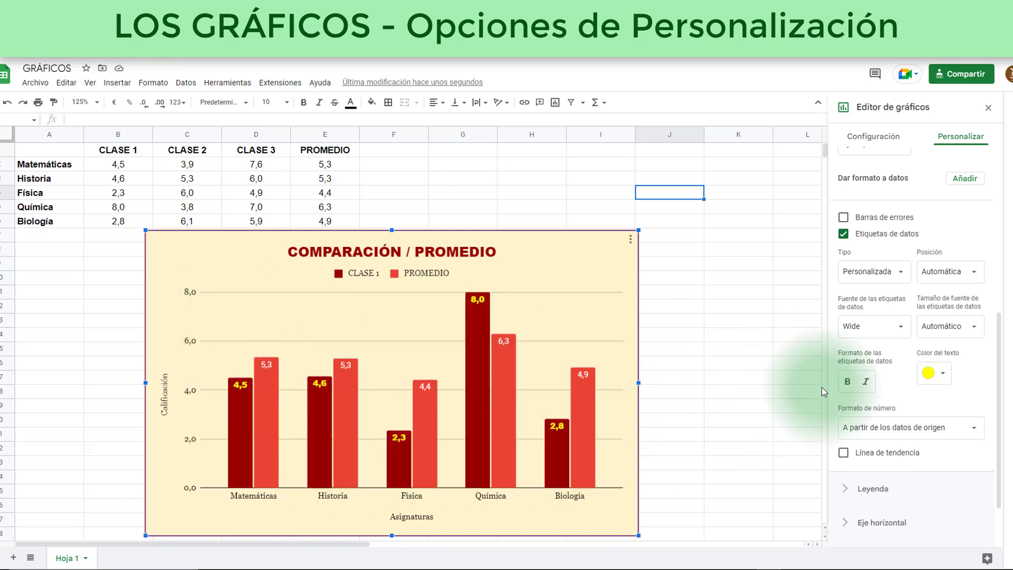
scroll(933, 356, "up", 4)
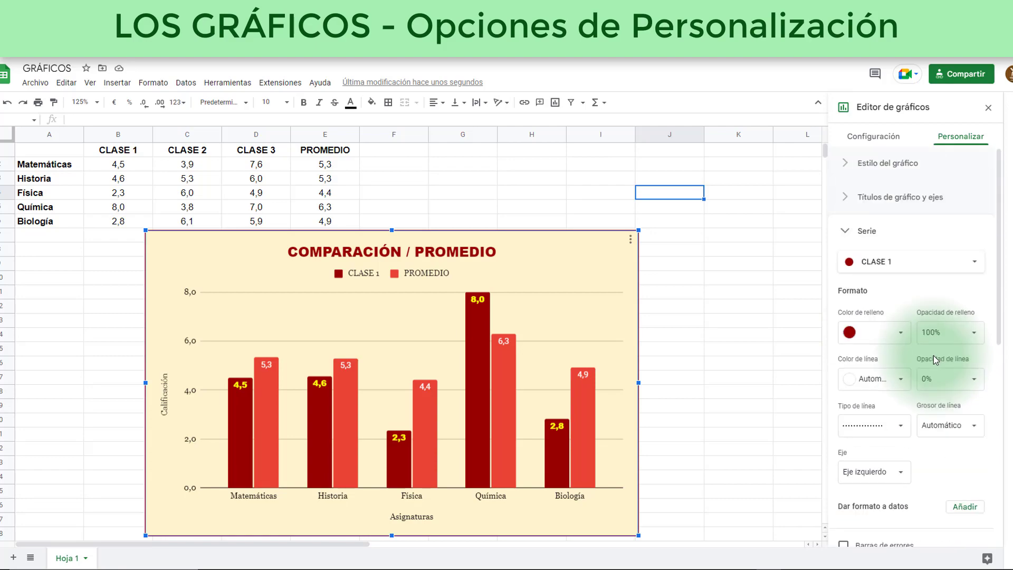
left_click(865, 232)
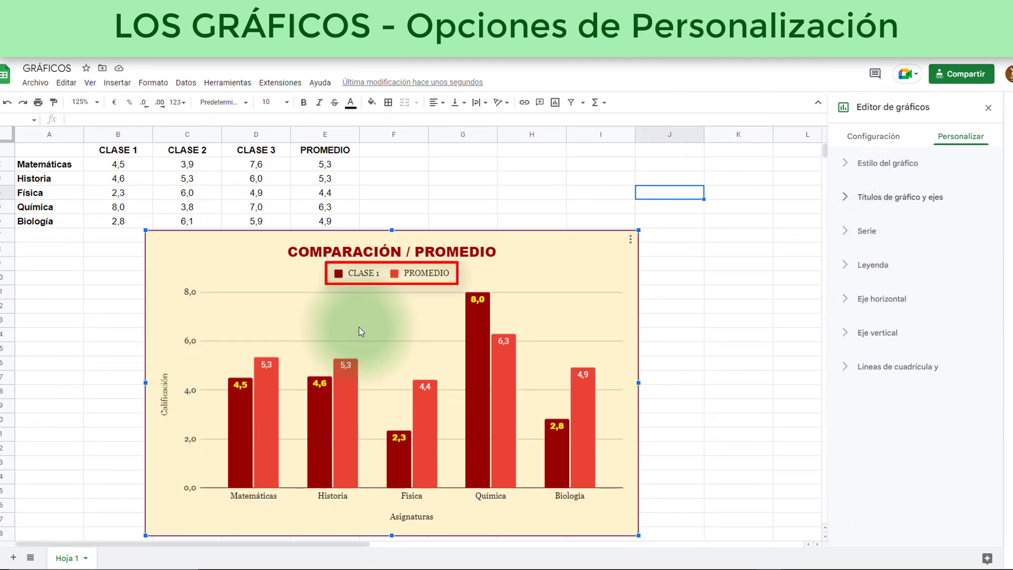
Set the position of the chart legend to Arriba
left_click(880, 270)
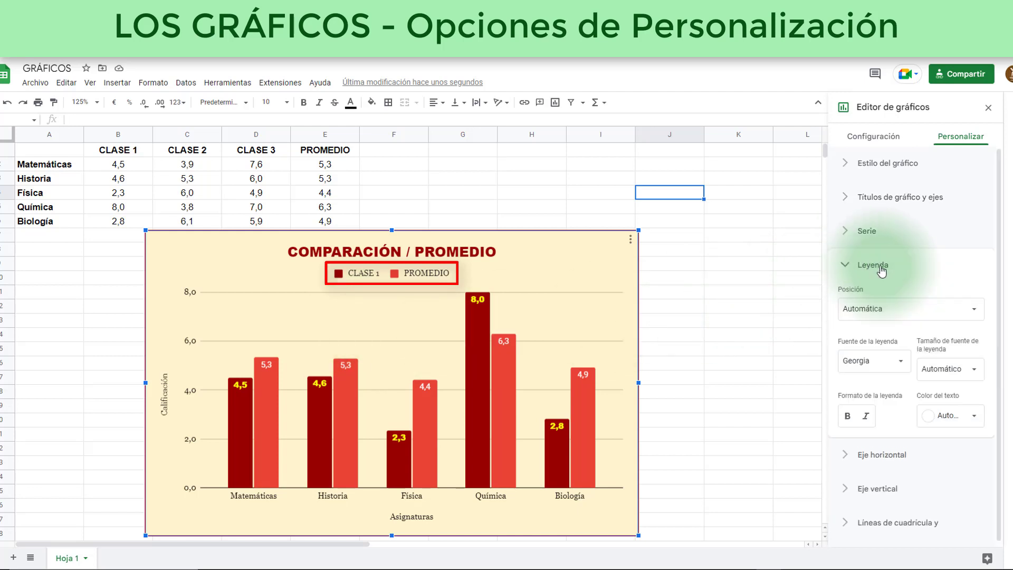
left_click(973, 315)
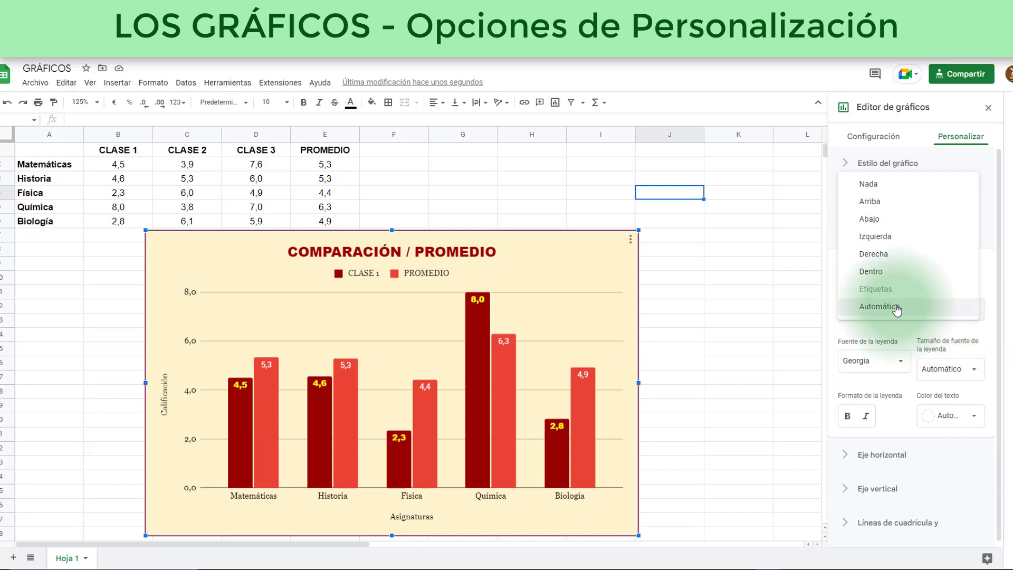
left_click(871, 203)
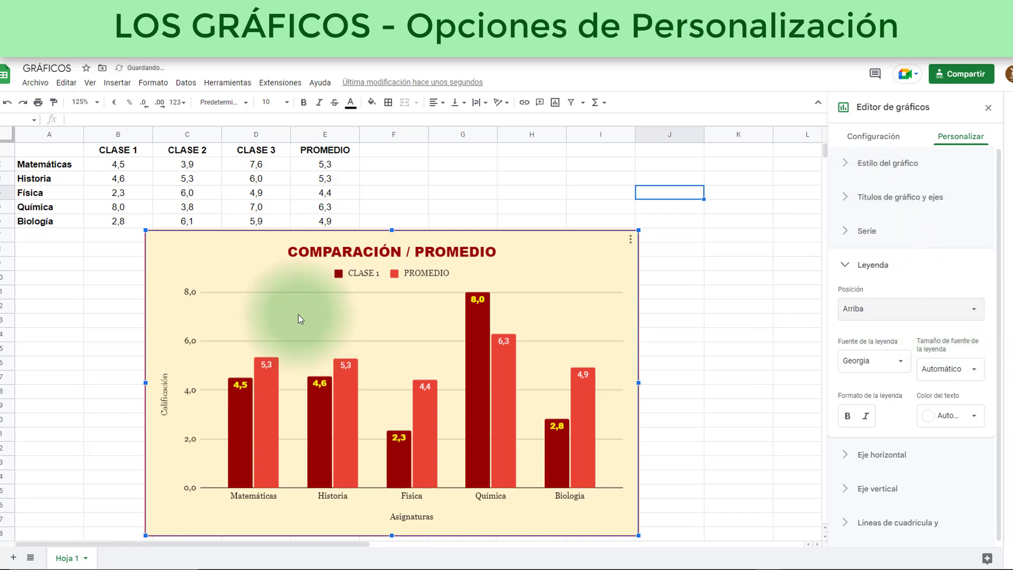
Try the Abajo, Izquierda, Derecha and Dentro positions for the legend and return it to Arriba
left_click(946, 317)
left_click(880, 324)
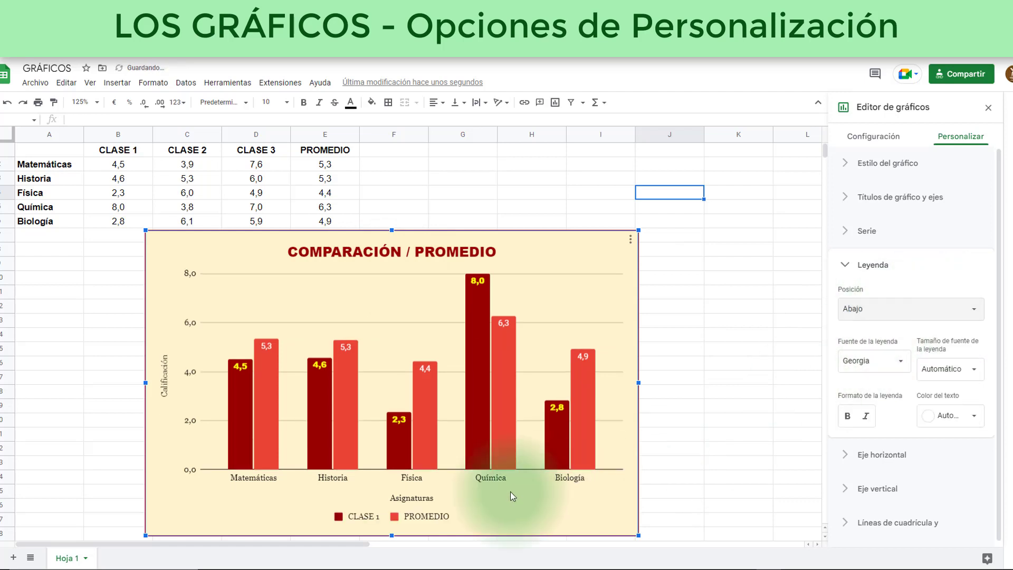
left_click(942, 329)
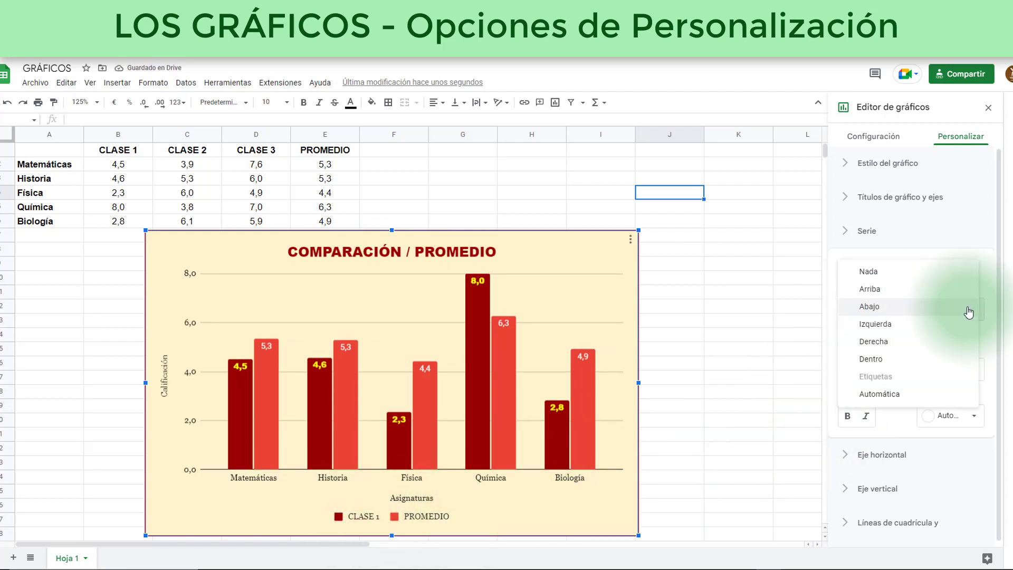
left_click(926, 324)
left_click(983, 315)
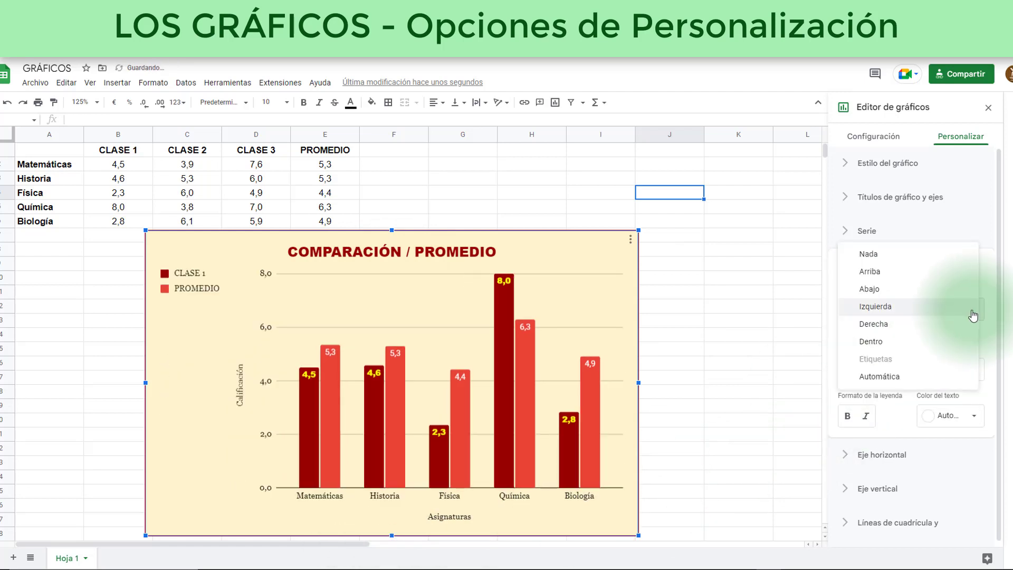
left_click(919, 325)
left_click(976, 314)
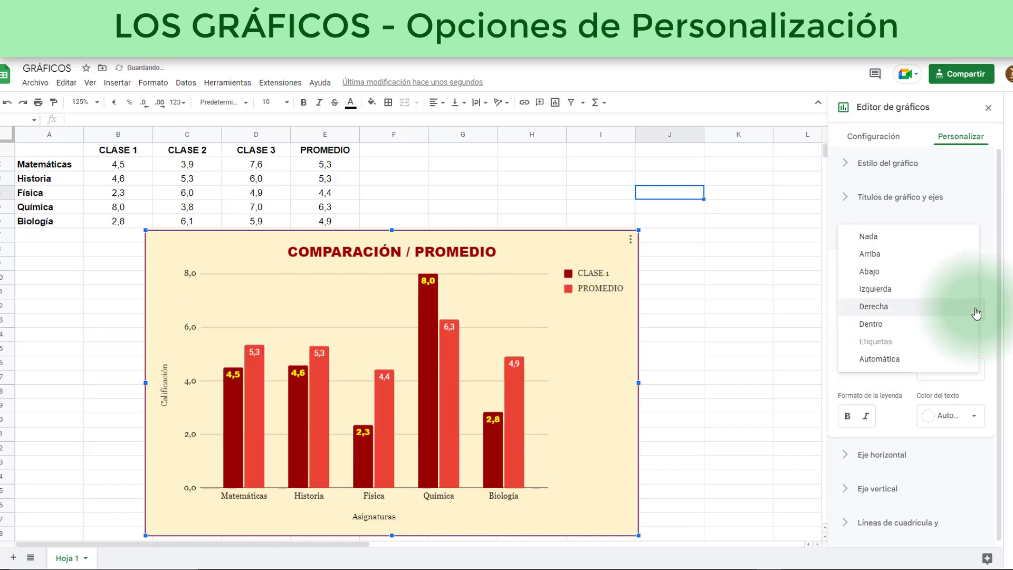
left_click(886, 324)
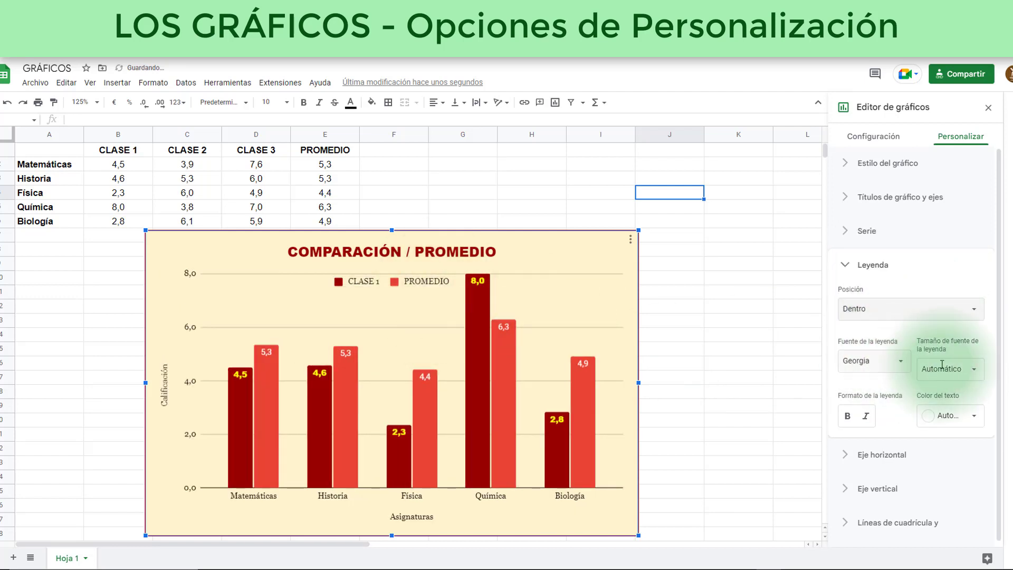
left_click(974, 310)
left_click(878, 243)
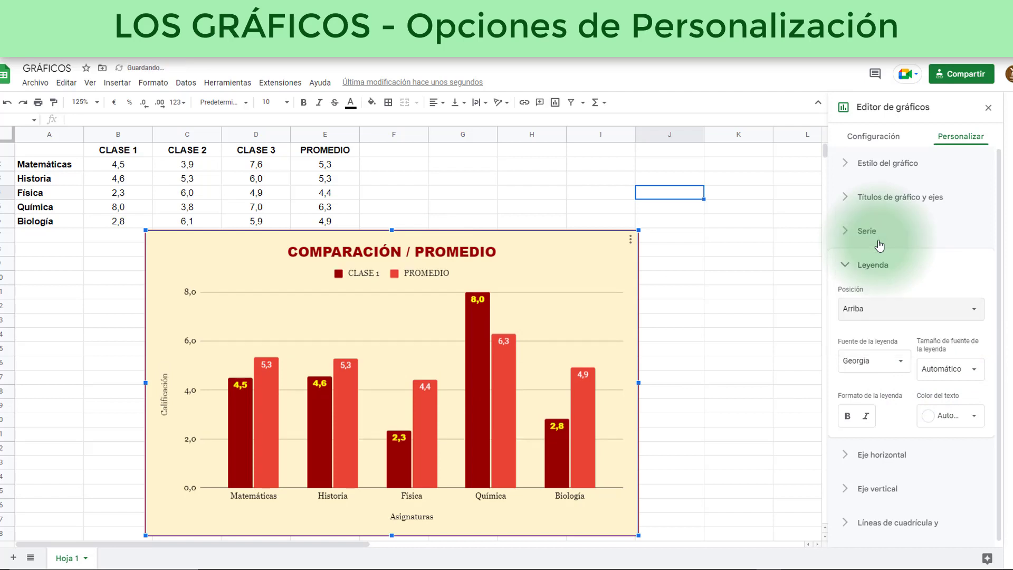
left_click(971, 315)
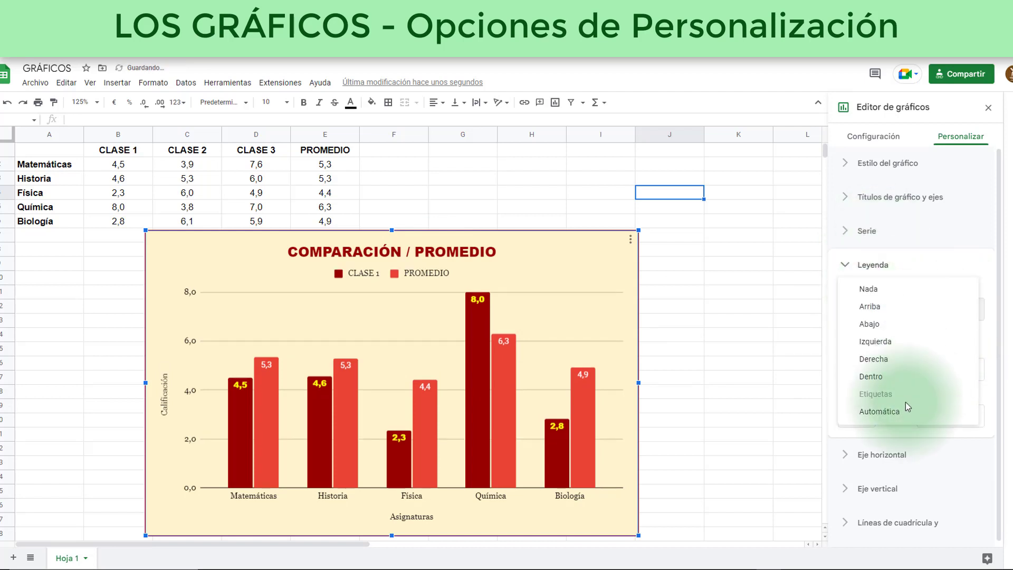
left_click(904, 306)
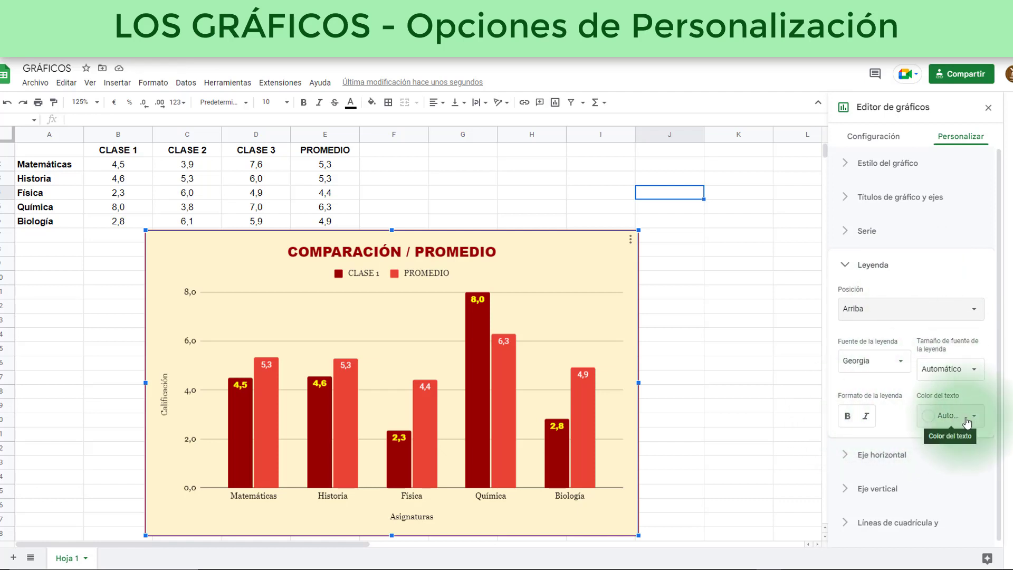
Color the legend text blue
left_click(974, 418)
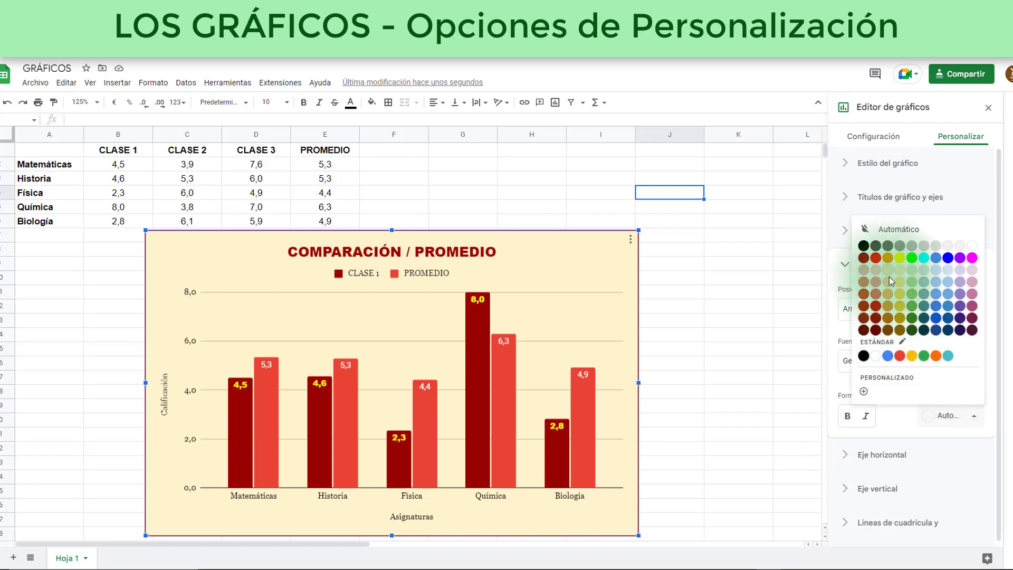
left_click(947, 259)
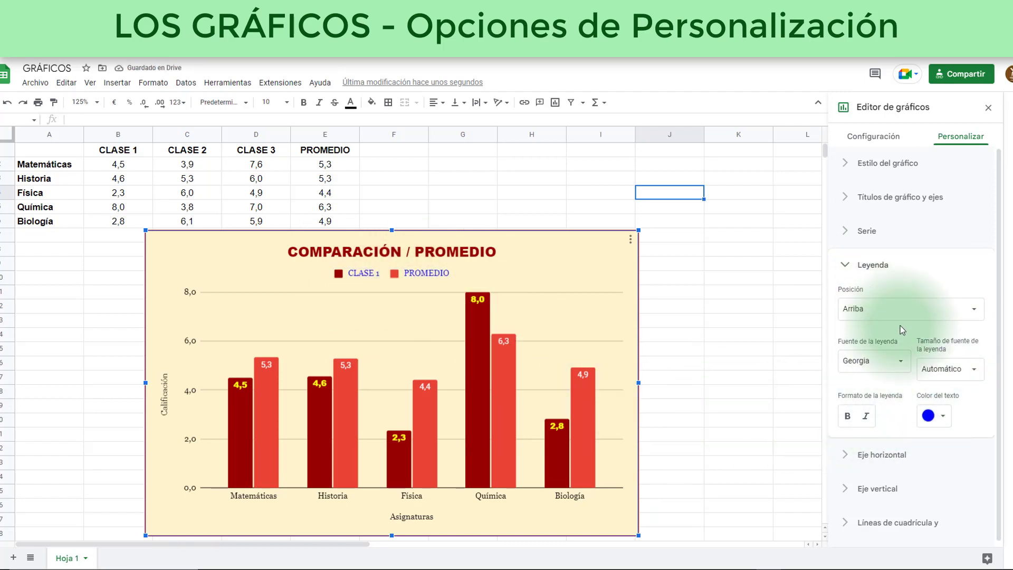
left_click(854, 265)
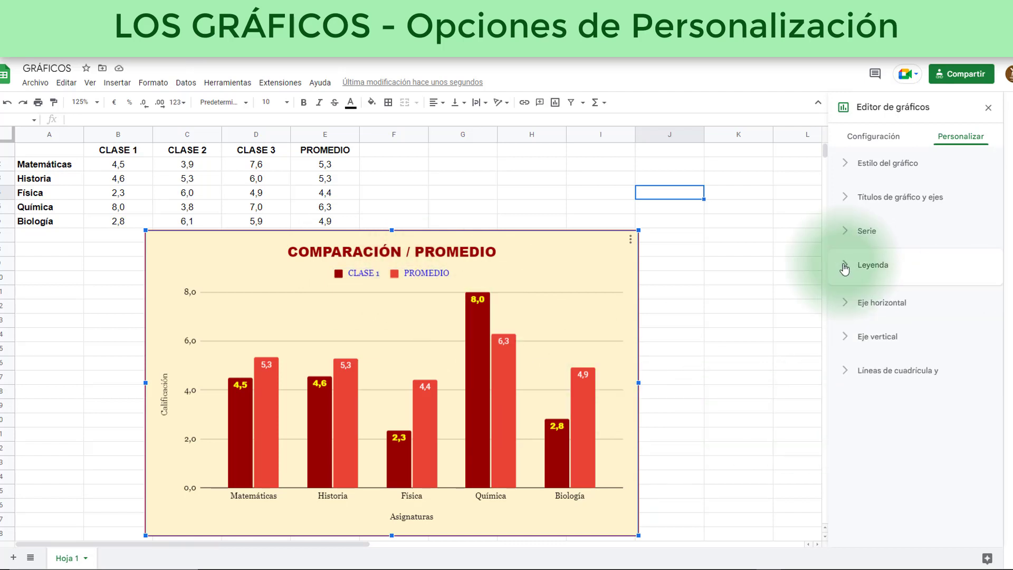
Format the horizontal axis labels in Comic Sans MS, bold, with red text
left_click(894, 303)
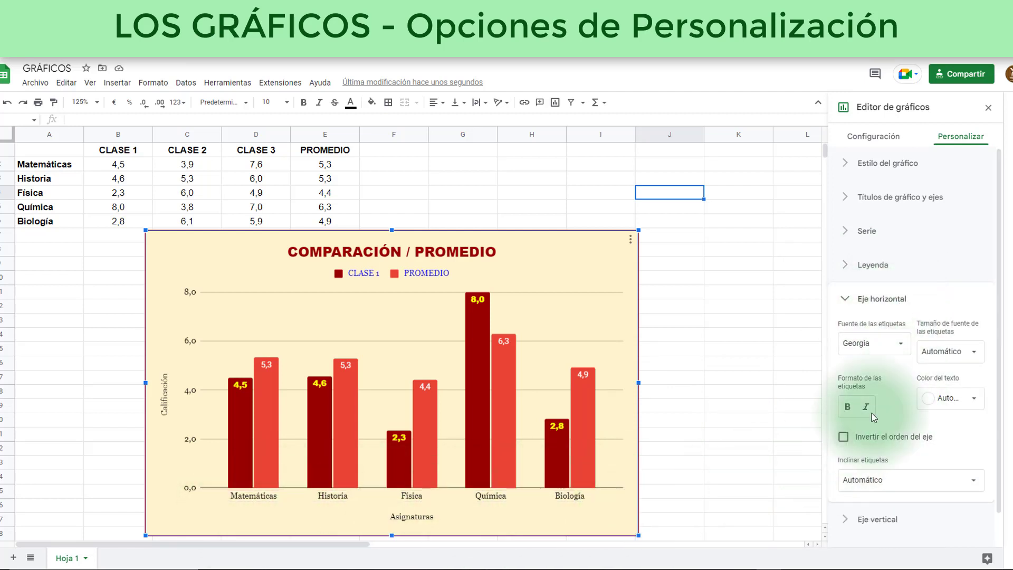
left_click(901, 349)
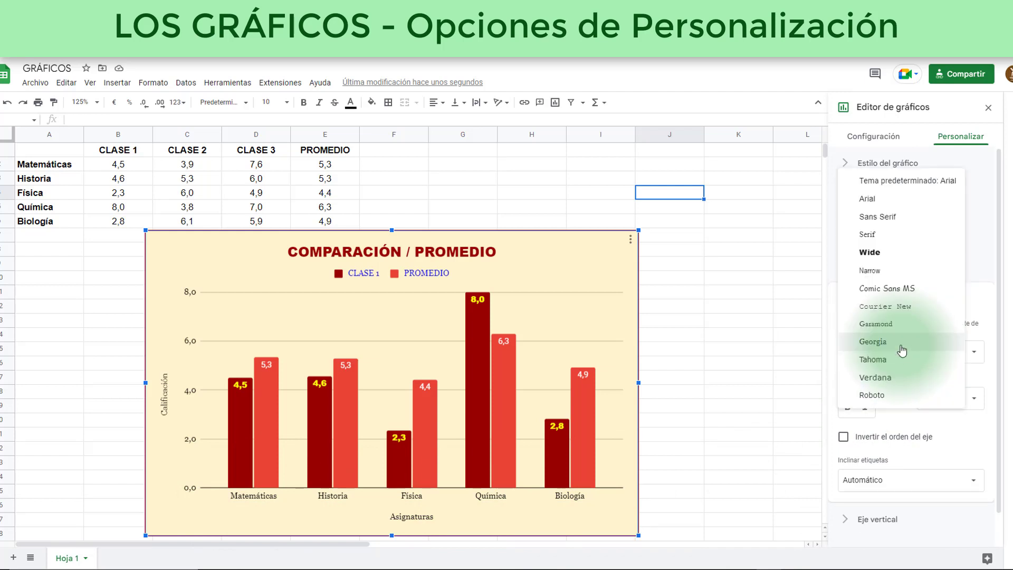
left_click(889, 290)
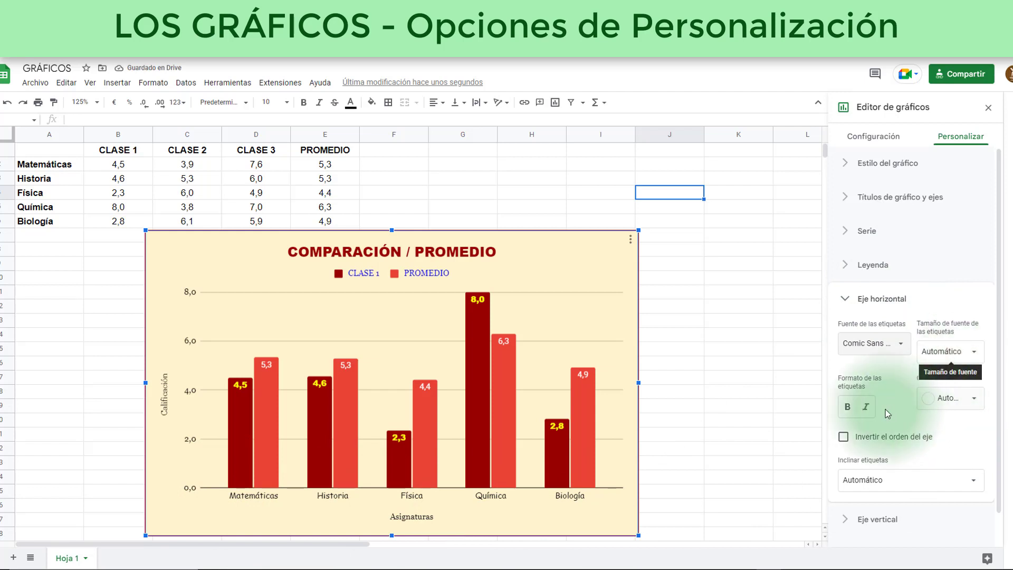
left_click(977, 401)
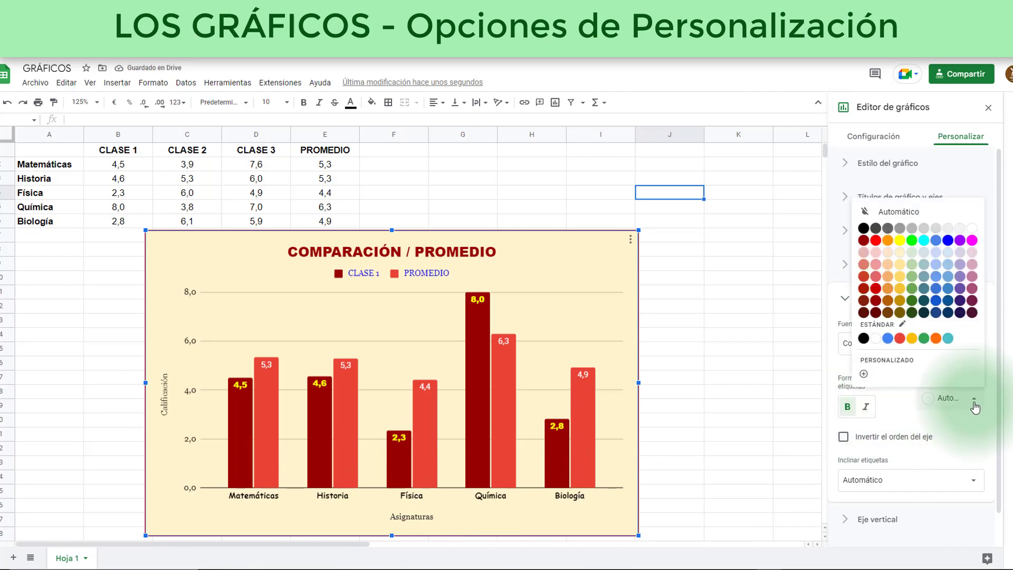
left_click(875, 241)
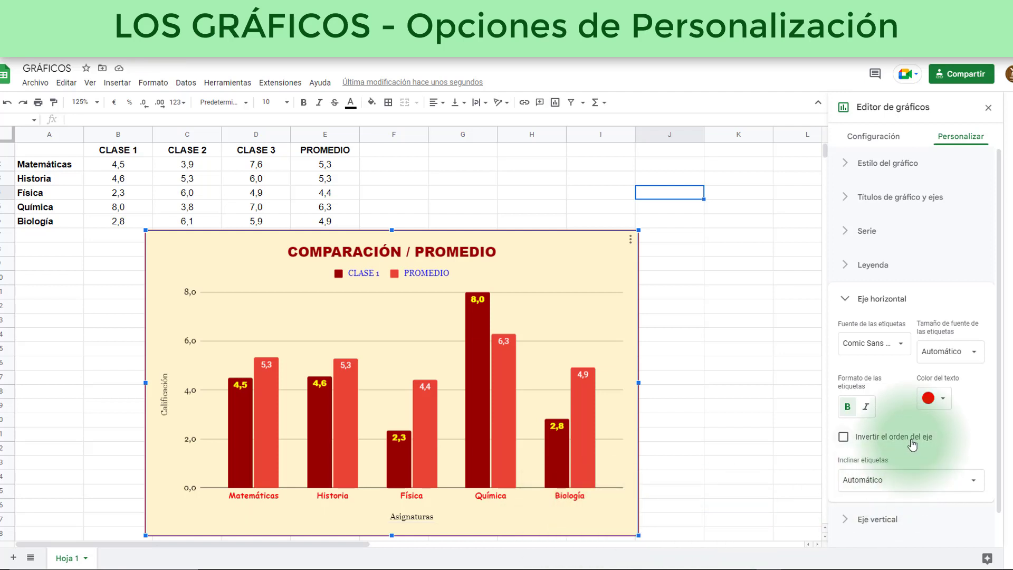
scroll(960, 436, "down", 1)
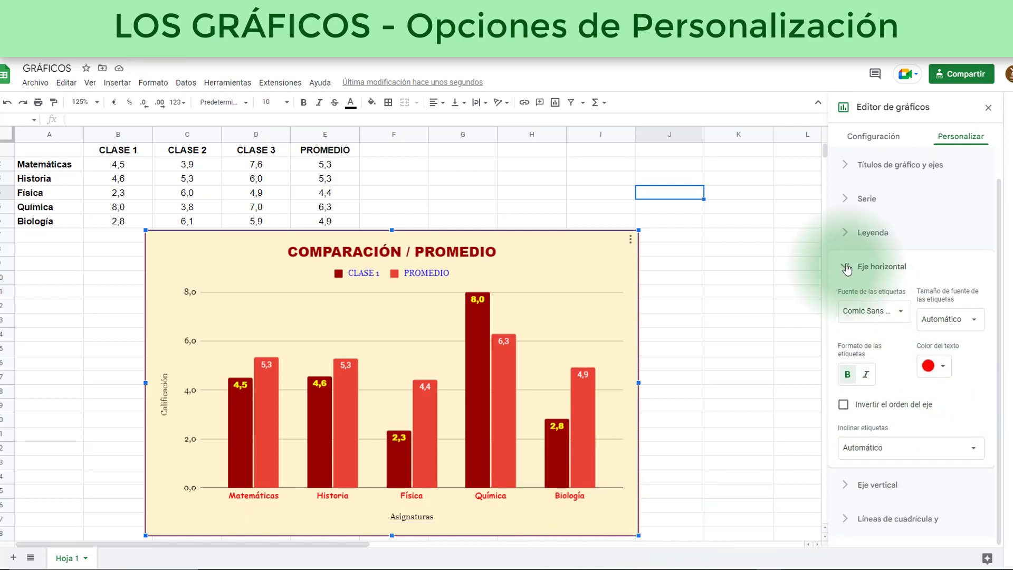
left_click(865, 264)
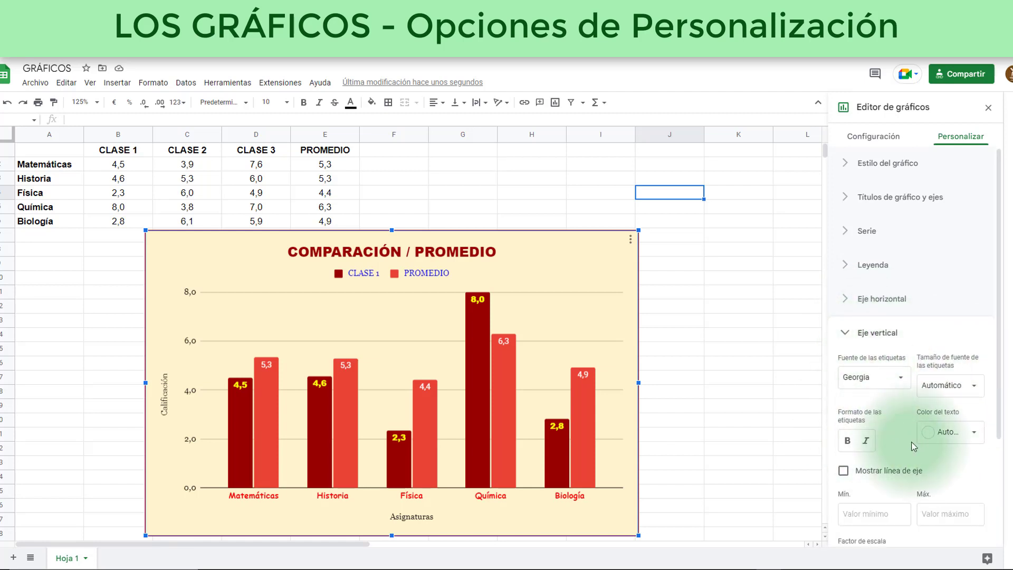
Set the vertical axis limits to a minimum of 0 and a maximum of 10
scroll(947, 419, "down", 3)
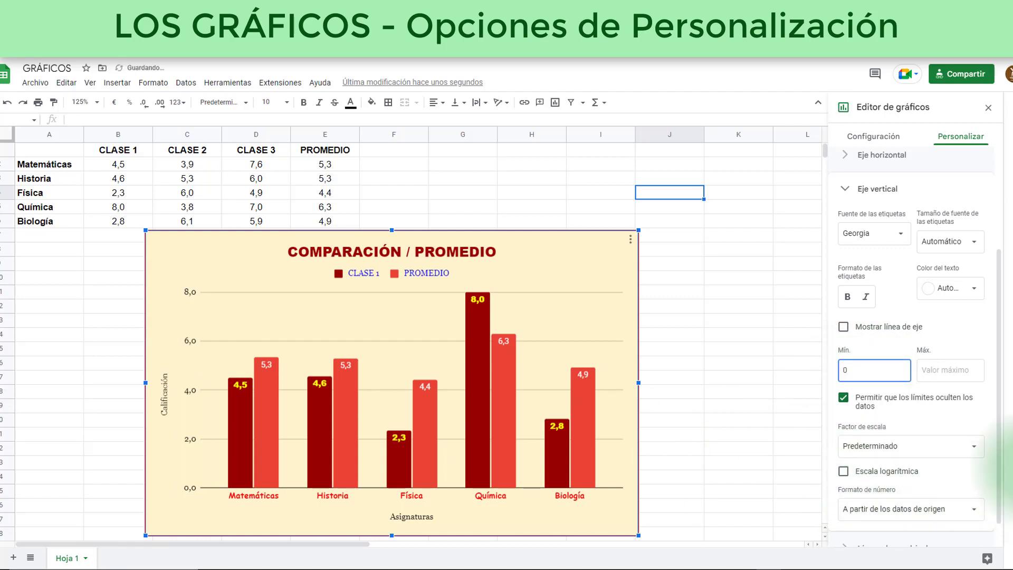
left_click(950, 376)
type("10")
left_click(951, 343)
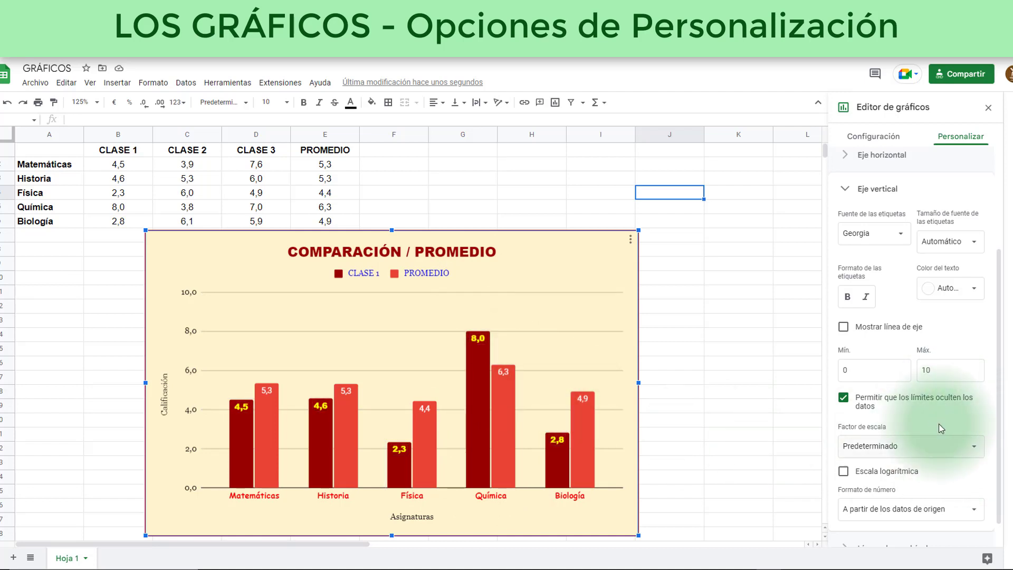
scroll(956, 478, "down", 1)
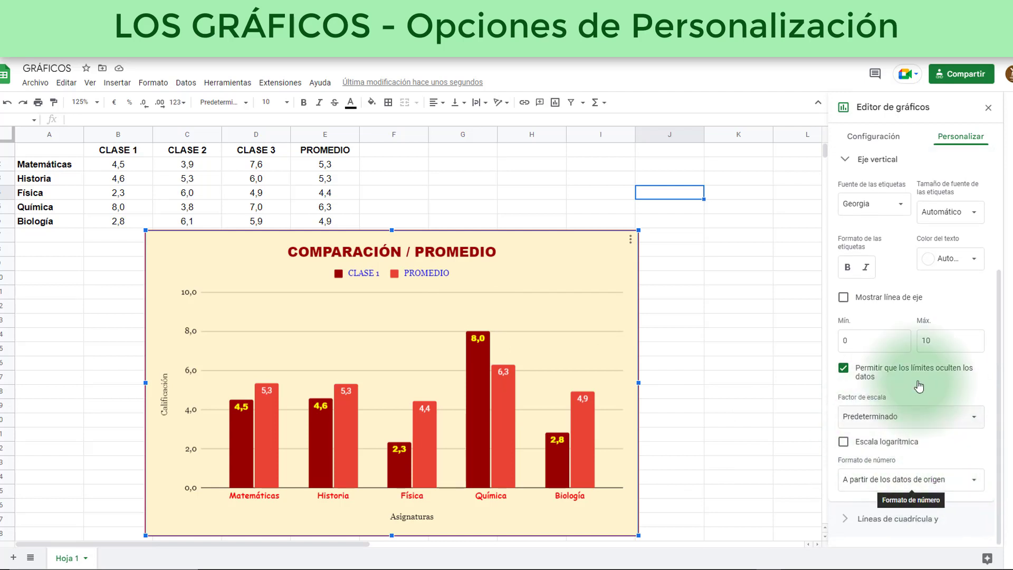
scroll(923, 448, "up", 5)
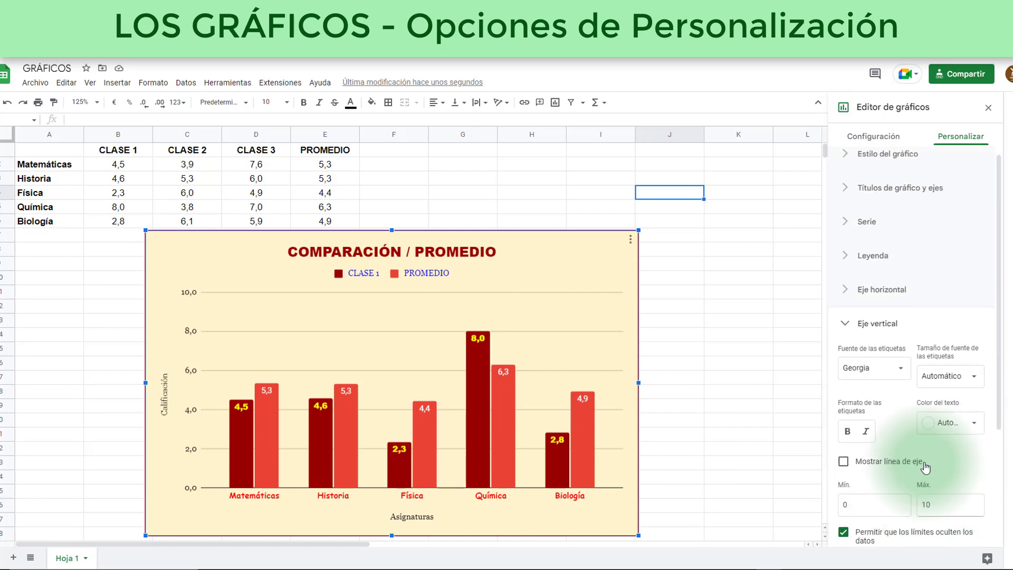
left_click(875, 330)
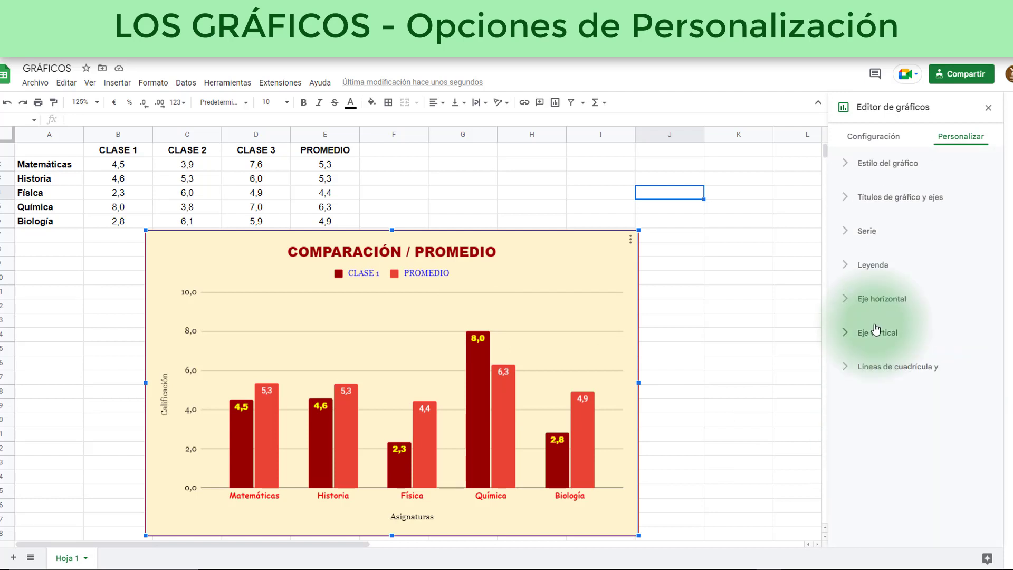
Keep the gridline settings on Eje vertical with the major count set to Automático
left_click(872, 370)
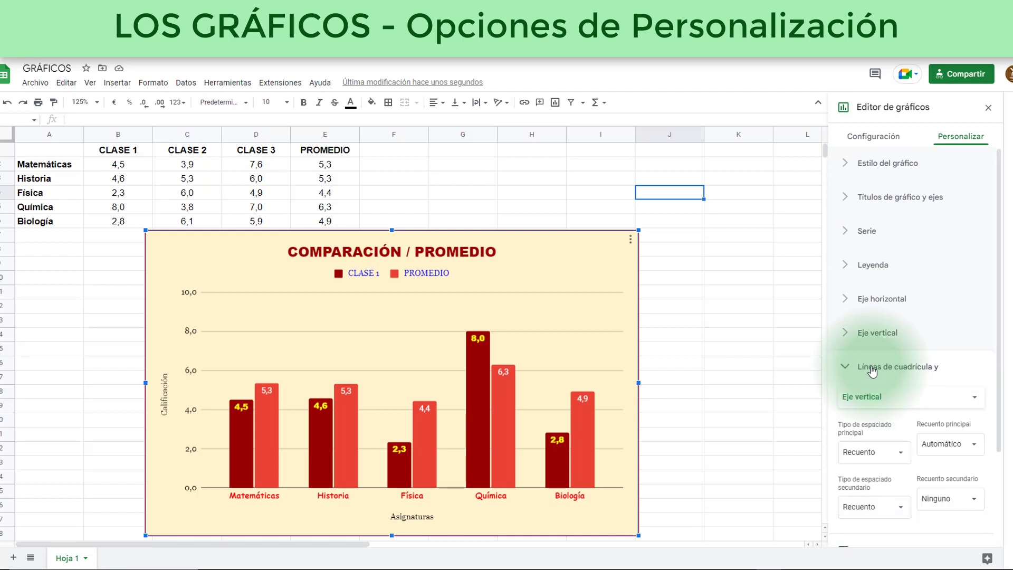
left_click(966, 401)
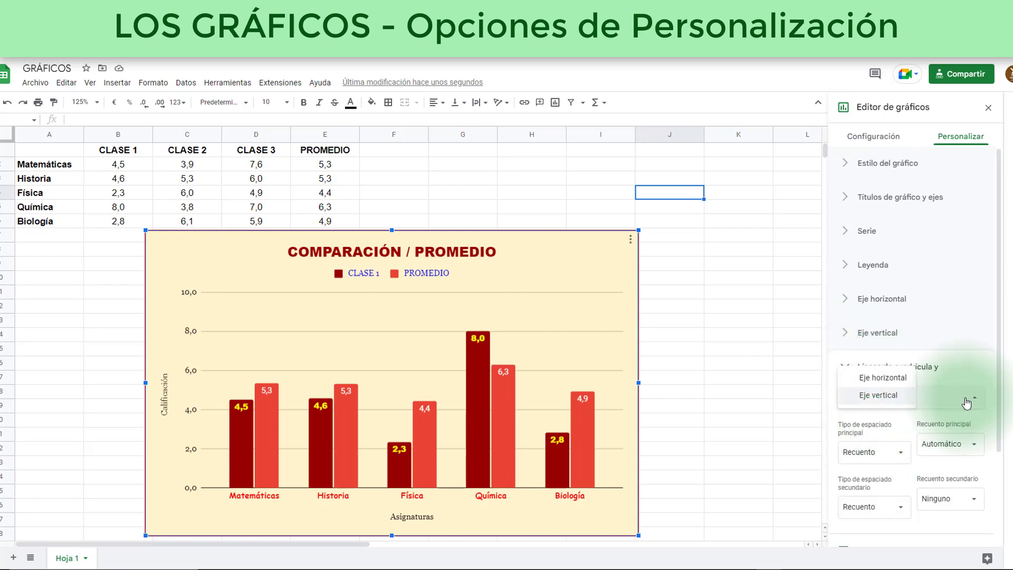
left_click(879, 396)
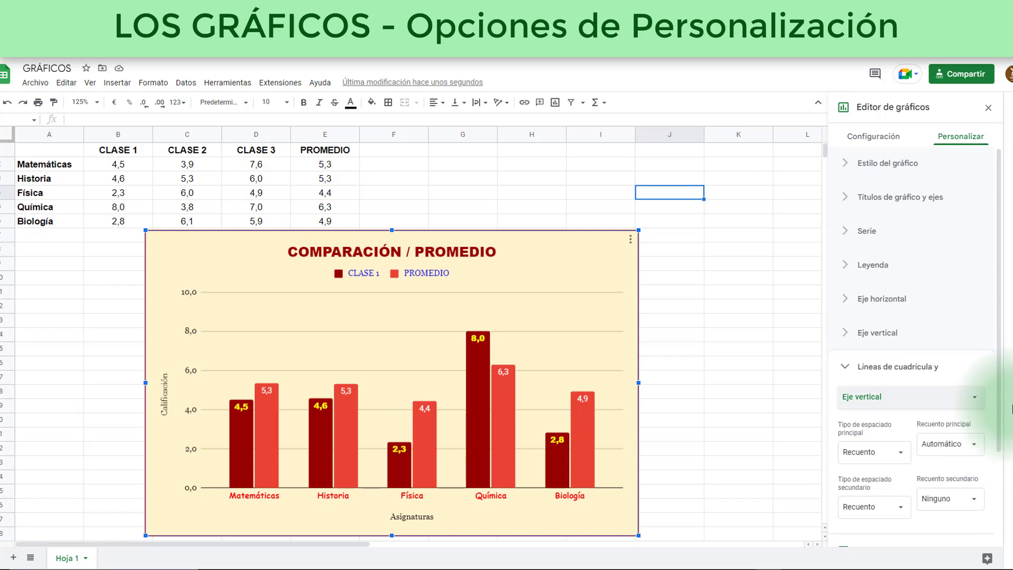
scroll(974, 454, "down", 3)
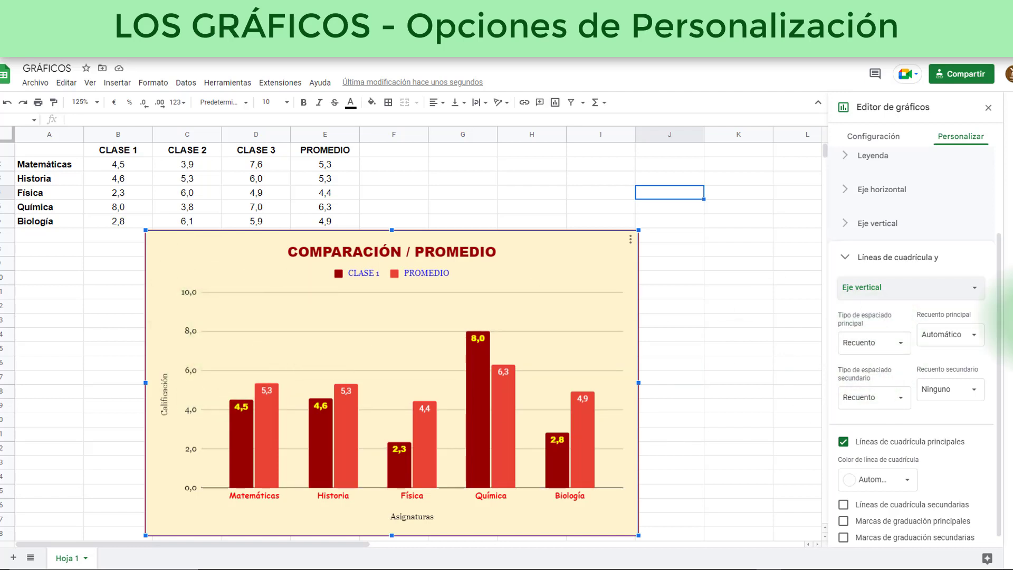
left_click(976, 338)
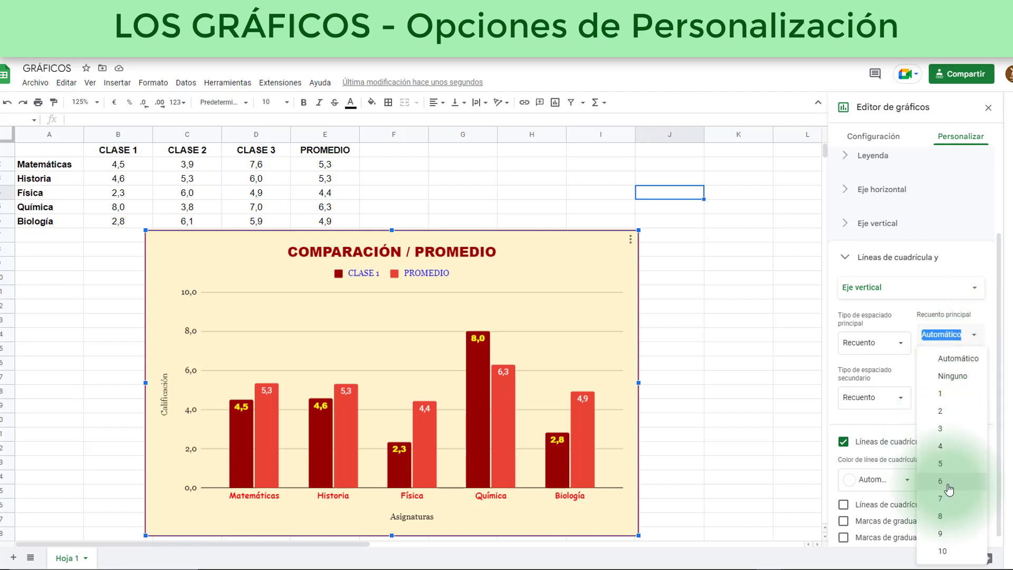
left_click(952, 361)
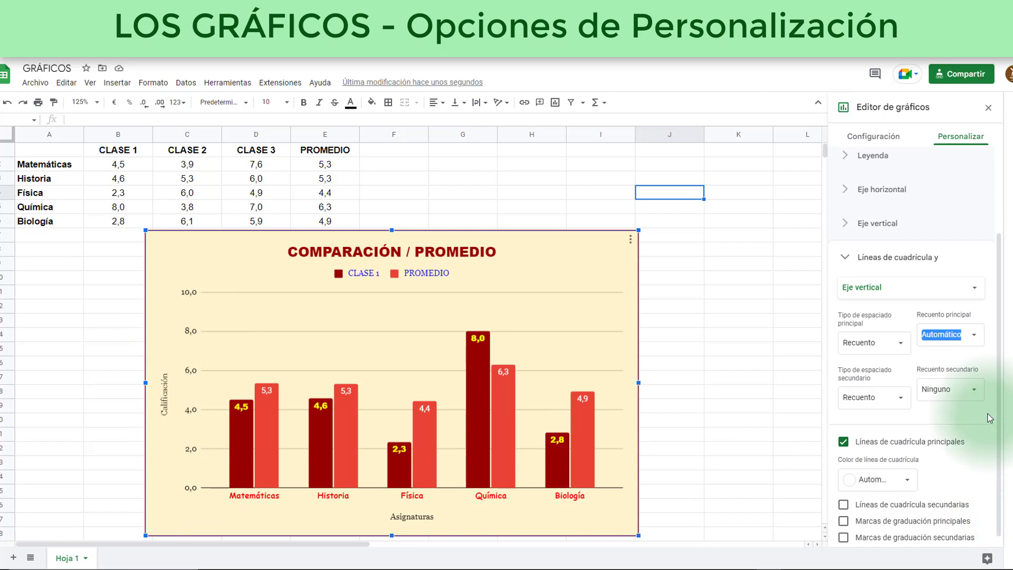
Try major gridline counts of 10 and 11 for the vertical axis and return the count to Automático
left_click(980, 336)
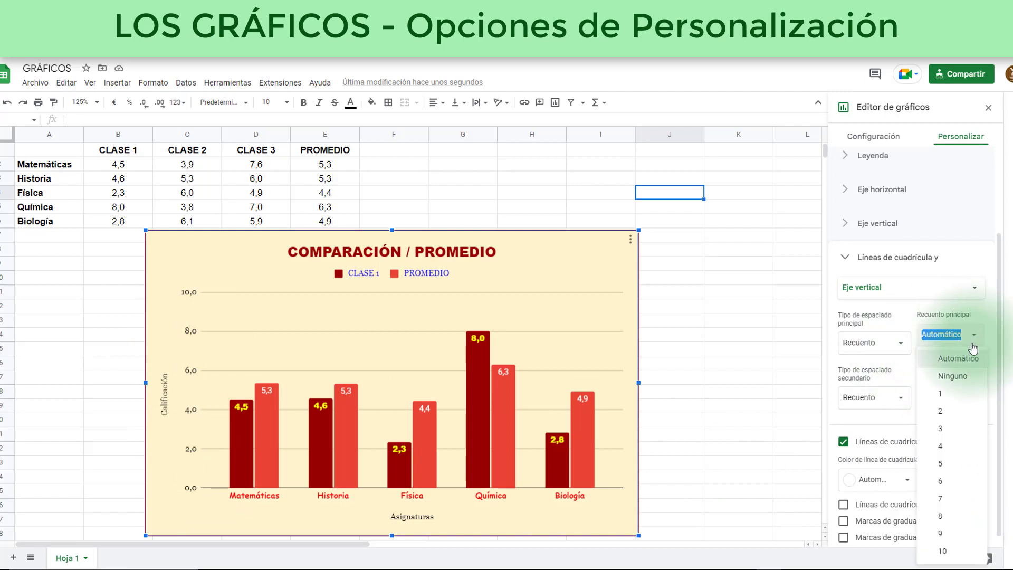
left_click(945, 551)
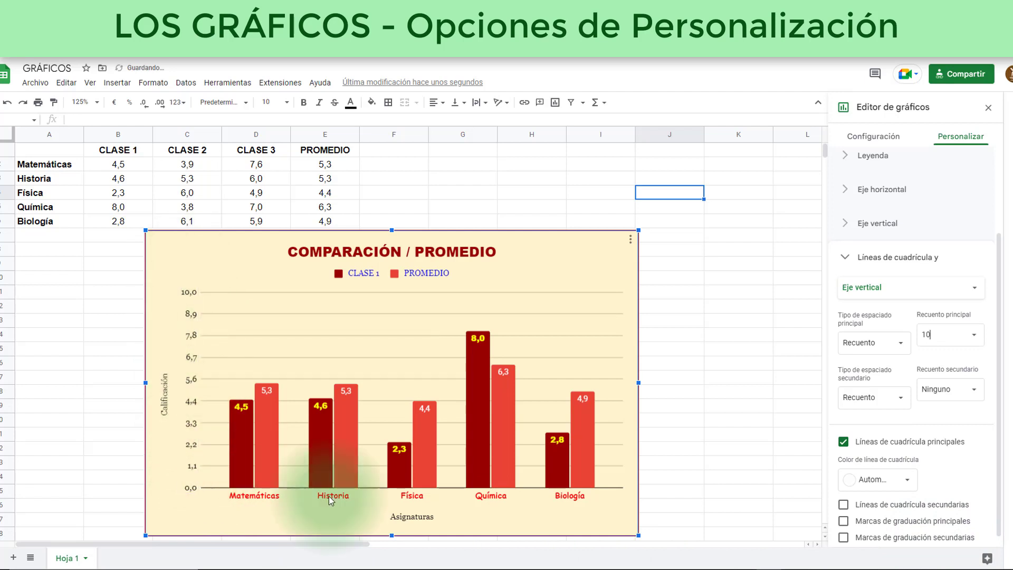
left_click(975, 337)
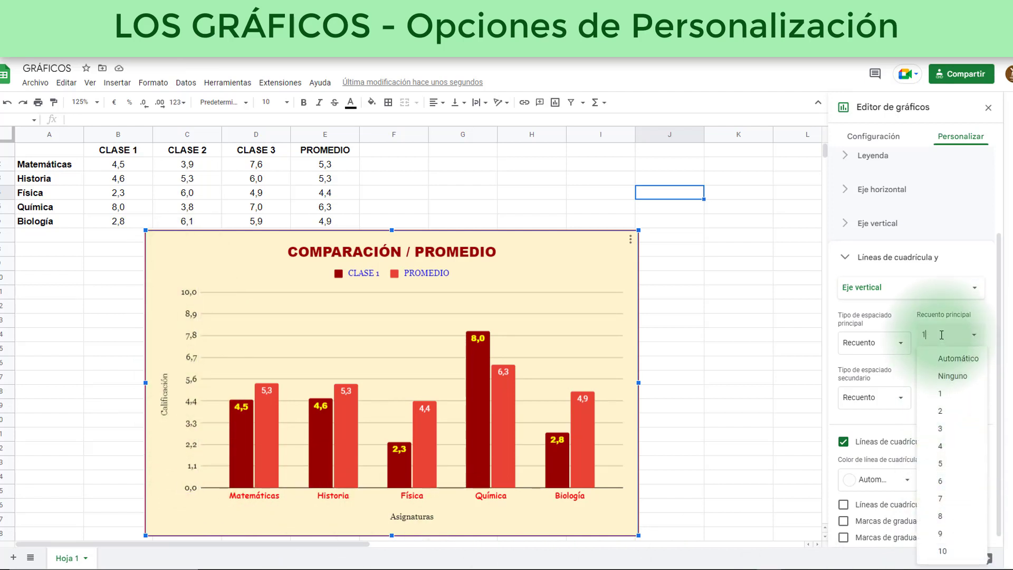
key("Return")
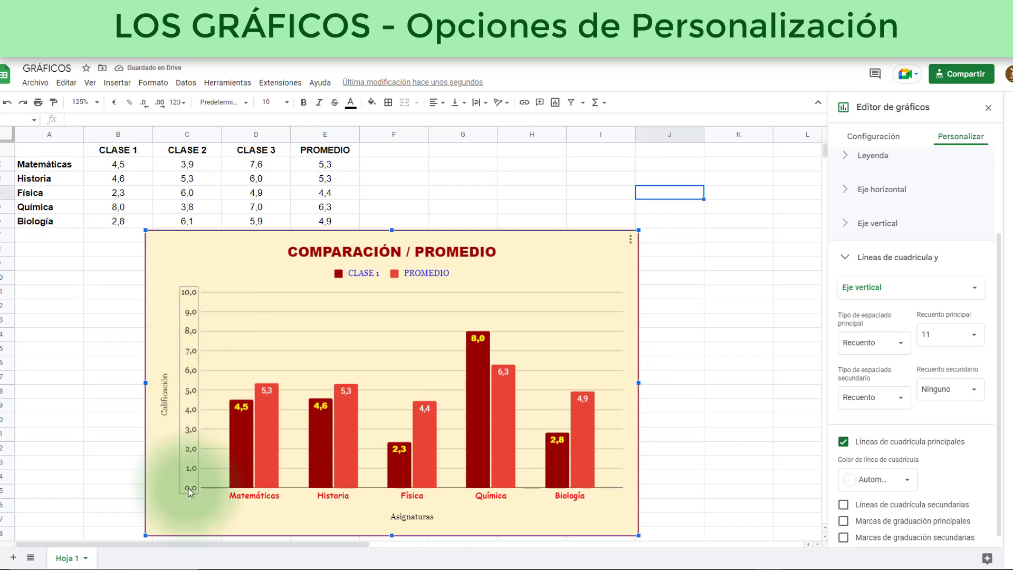
left_click(975, 334)
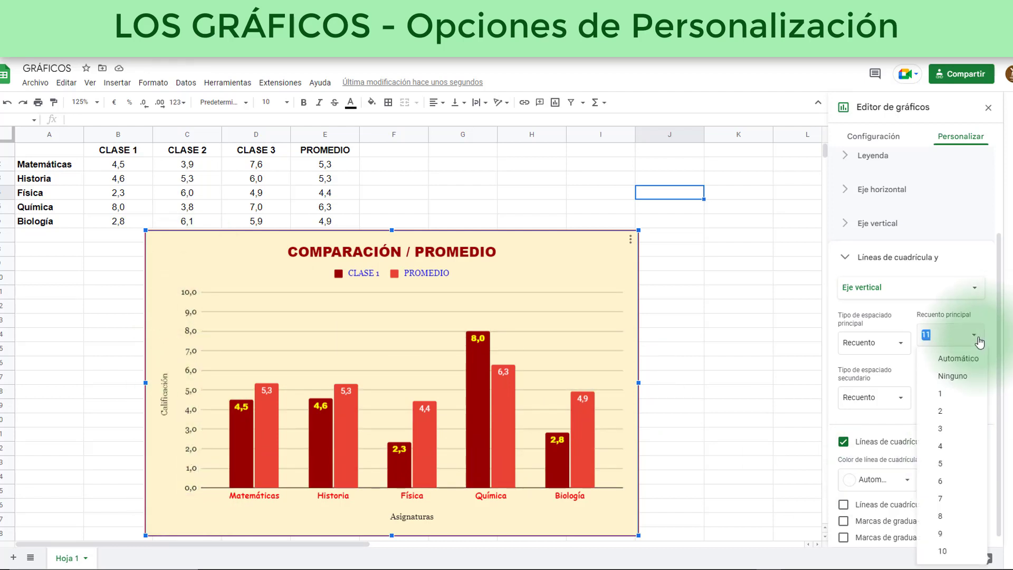
left_click(968, 357)
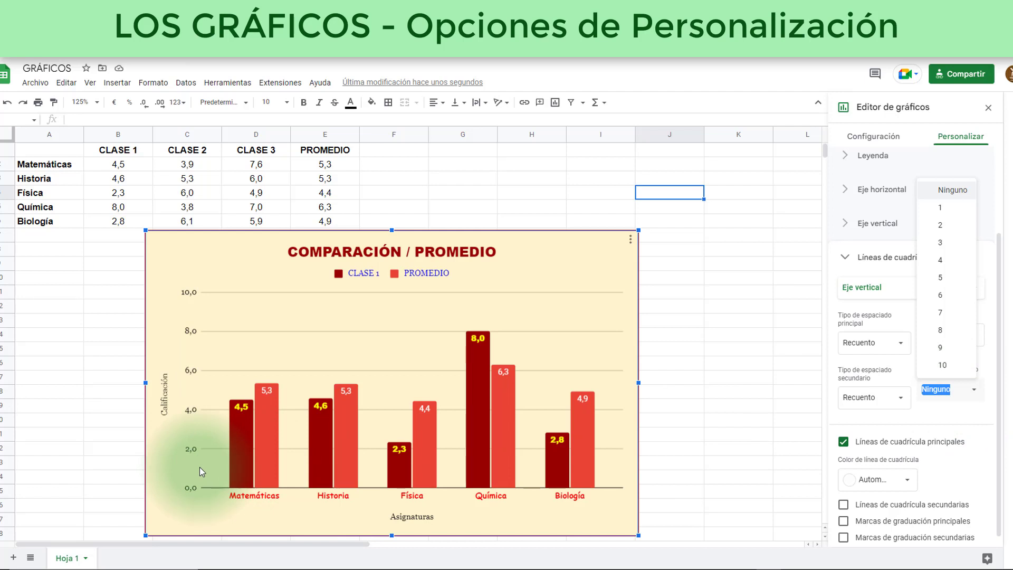
Set the vertical axis's minor gridline count to 5 and enable the major tick marks on the horizontal axis
left_click(949, 282)
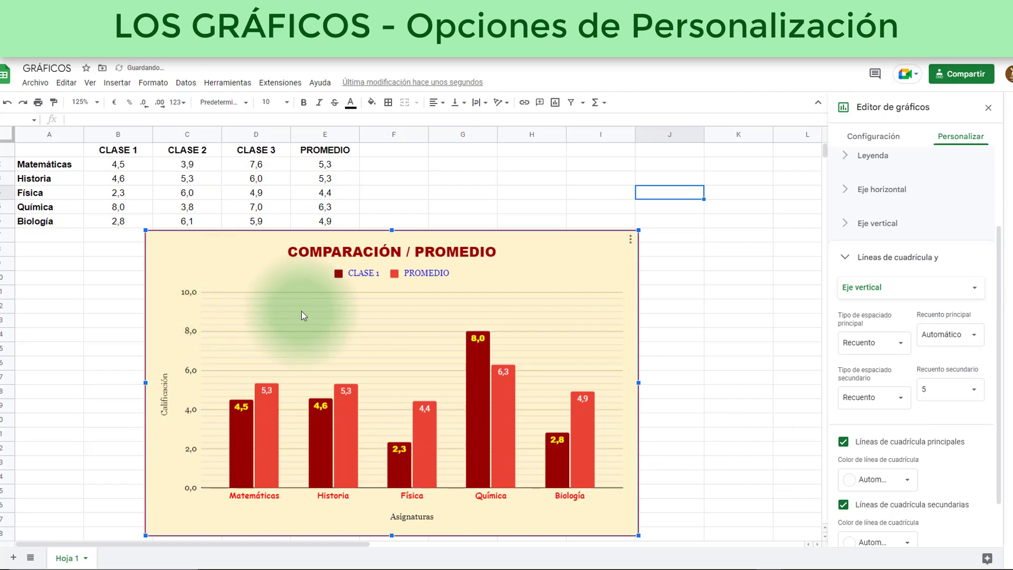
left_click(364, 474)
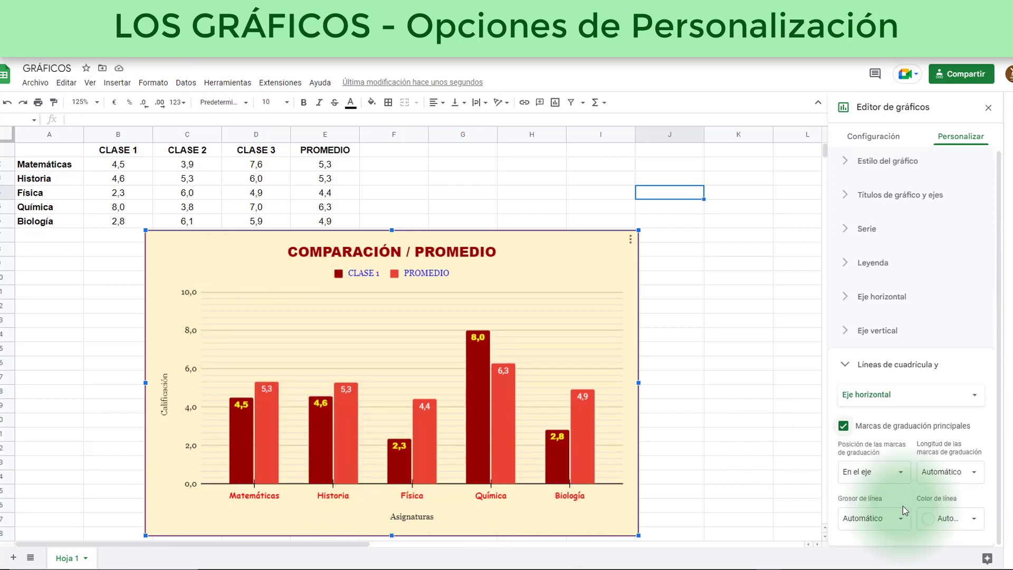